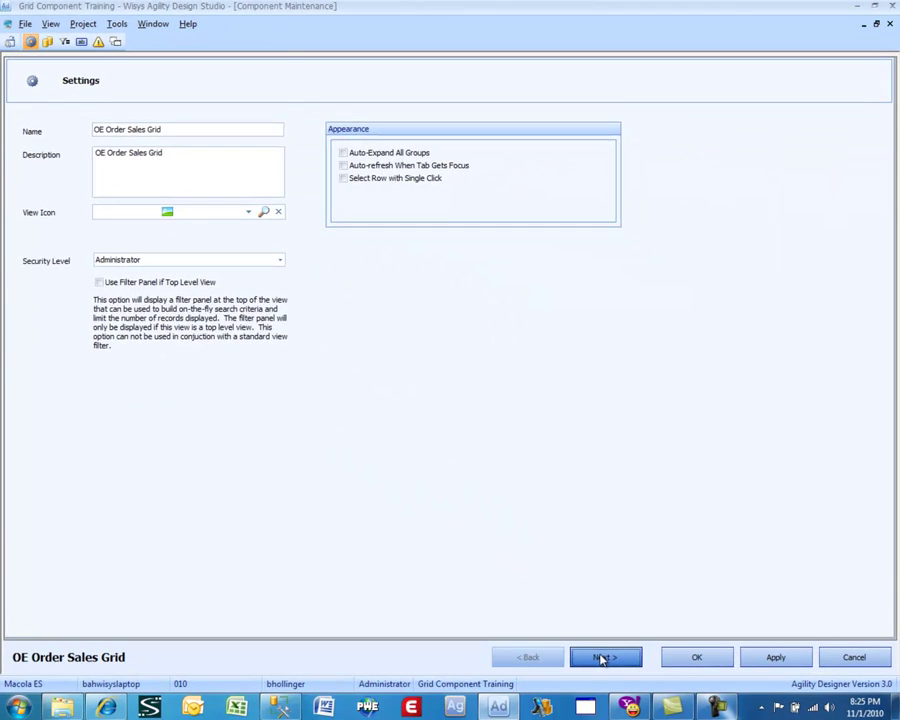
In the grid's SQL statement, remove the criteria on oeordhdr_wv.status and hide the SQL Expression Builder
{"action": "left_click", "coordinate": [601, 658]}
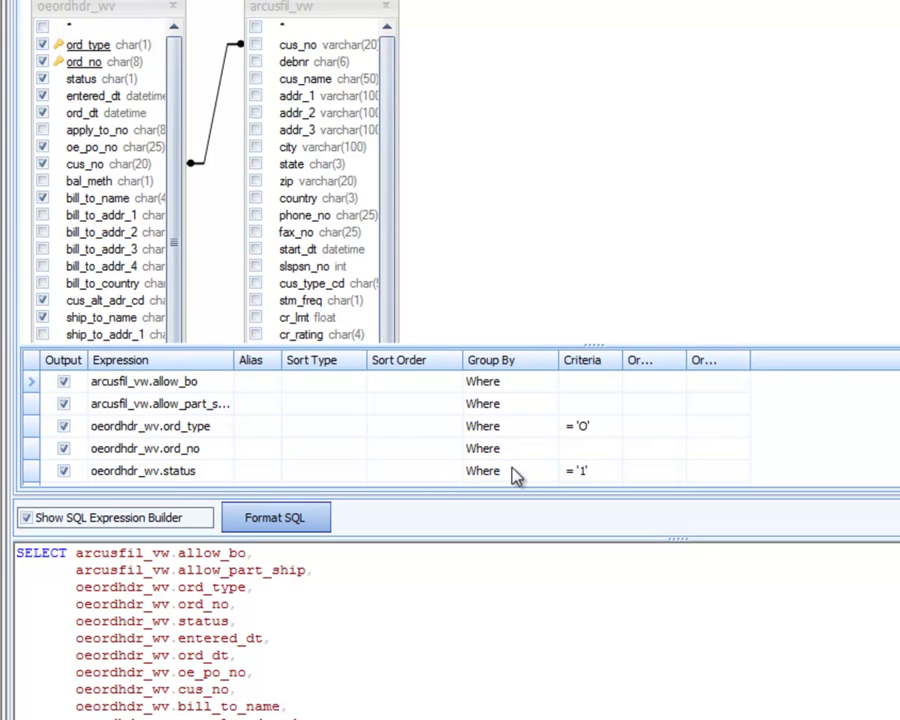
{"action": "left_click", "coordinate": [596, 471]}
{"action": "key", "text": "BackSpace"}
{"action": "key", "text": "BackSpace"}
{"action": "key", "text": "BackSpace"}
{"action": "key", "text": "BackSpace"}
{"action": "key", "text": "BackSpace"}
{"action": "left_click", "coordinate": [98, 519]}
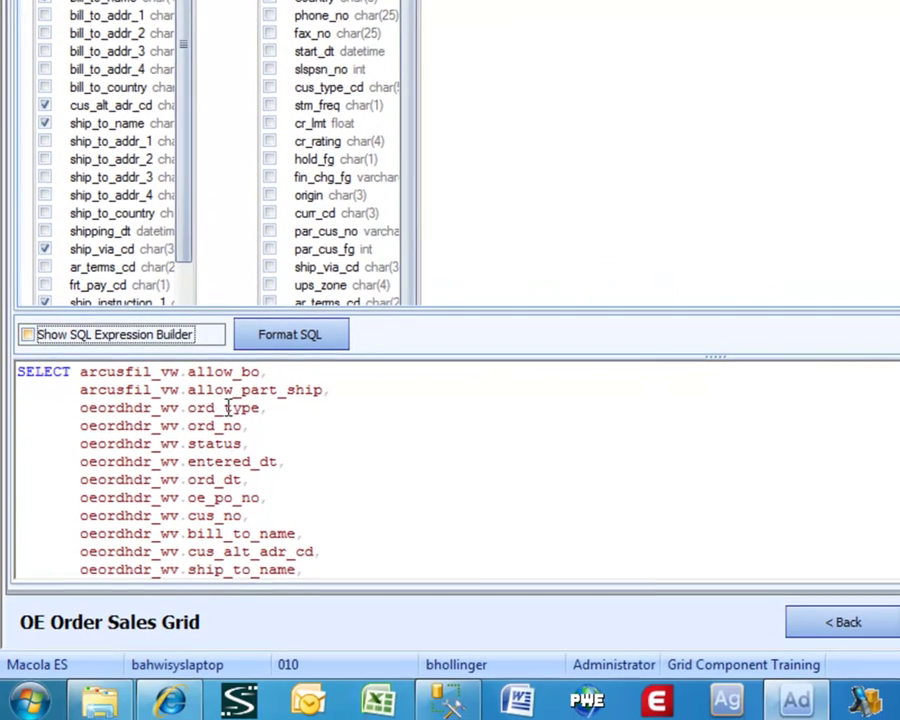
{"action": "scroll", "coordinate": [269, 490], "scroll_direction": "down", "scroll_amount": 5}
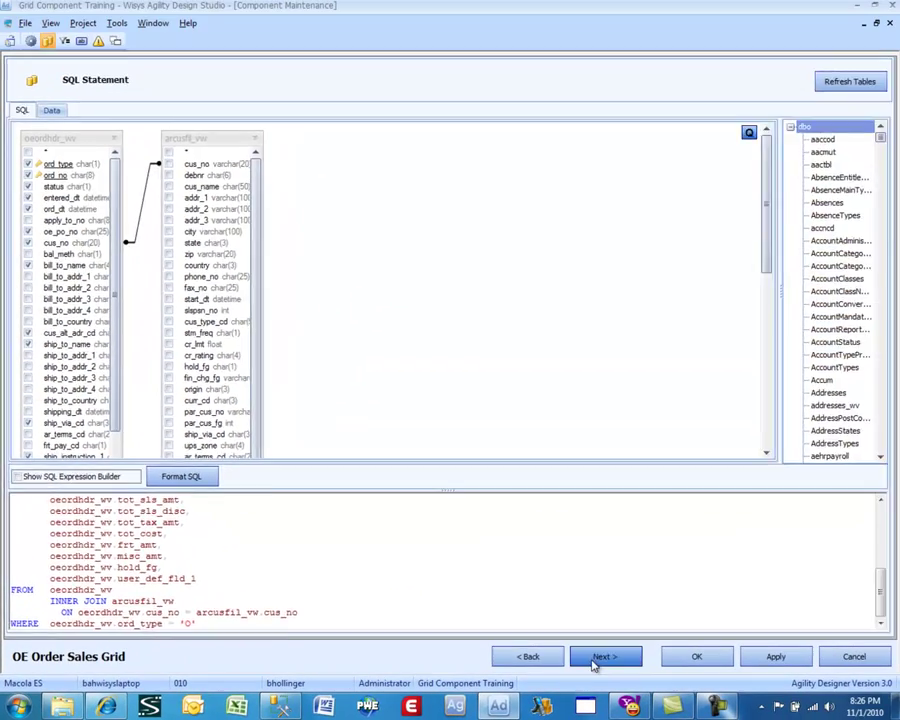
Add oeordhdr_wv.cus_no and oeordhdr_wv.status to the selected filter columns
{"action": "left_click", "coordinate": [899, 618]}
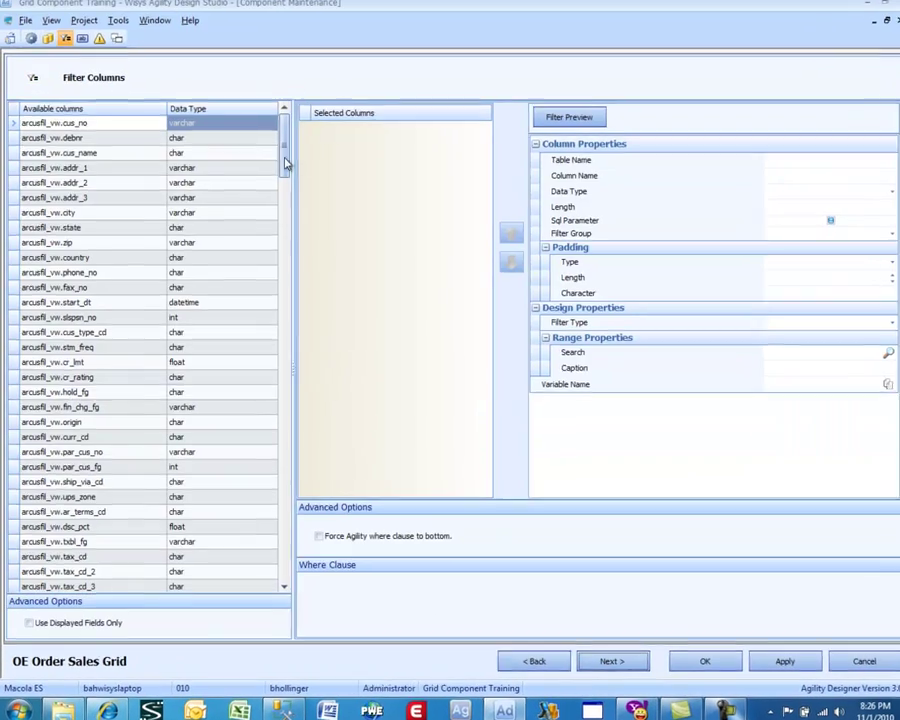
{"action": "left_click_drag", "start_coordinate": [286, 163], "coordinate": [299, 315]}
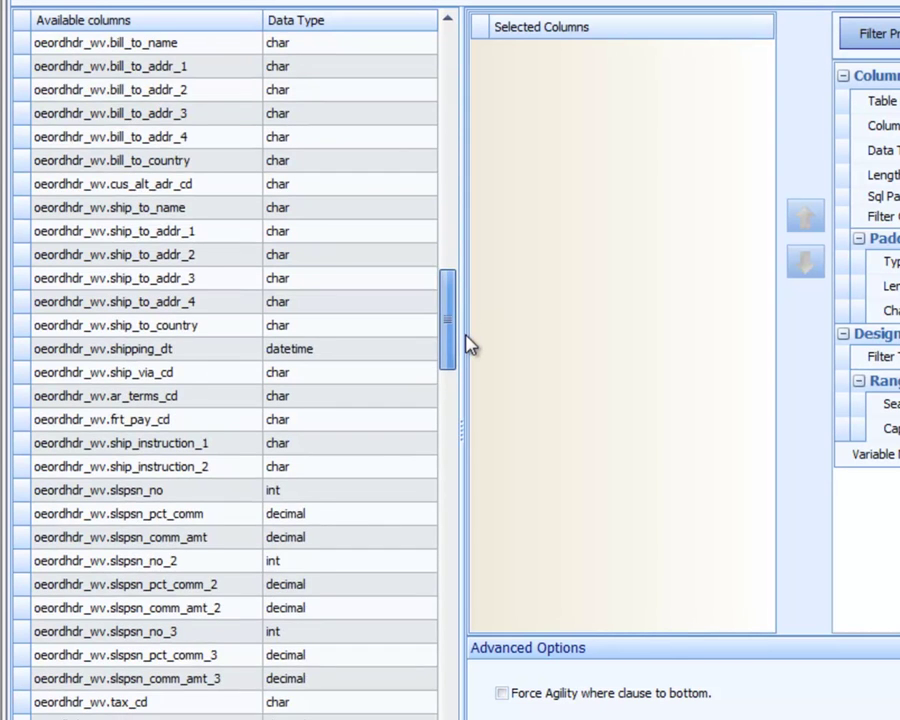
{"action": "scroll", "coordinate": [468, 330], "scroll_direction": "up", "scroll_amount": 4}
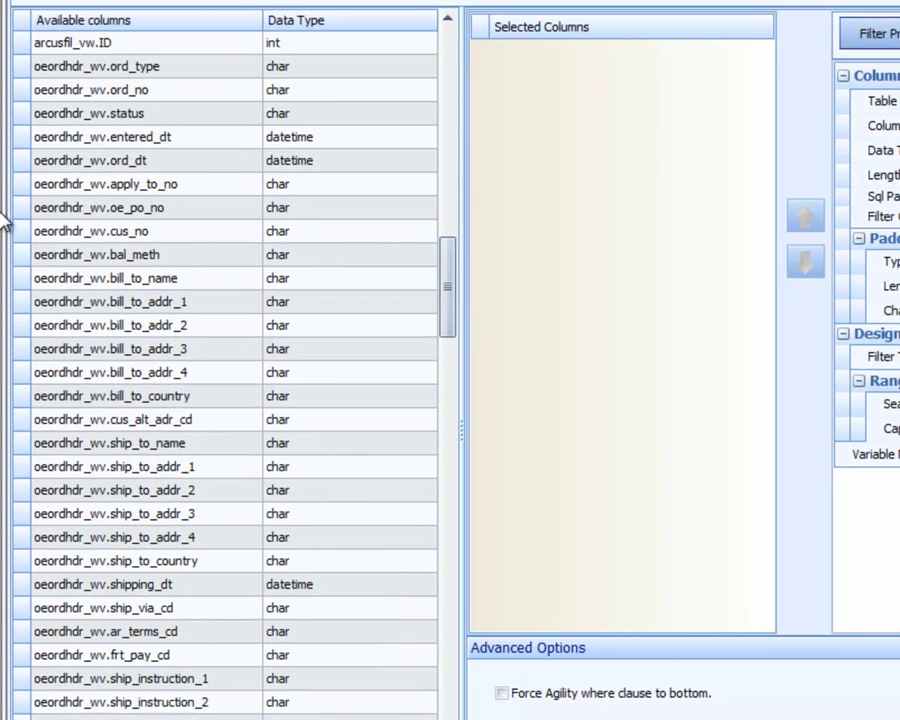
{"action": "double_click", "coordinate": [125, 233]}
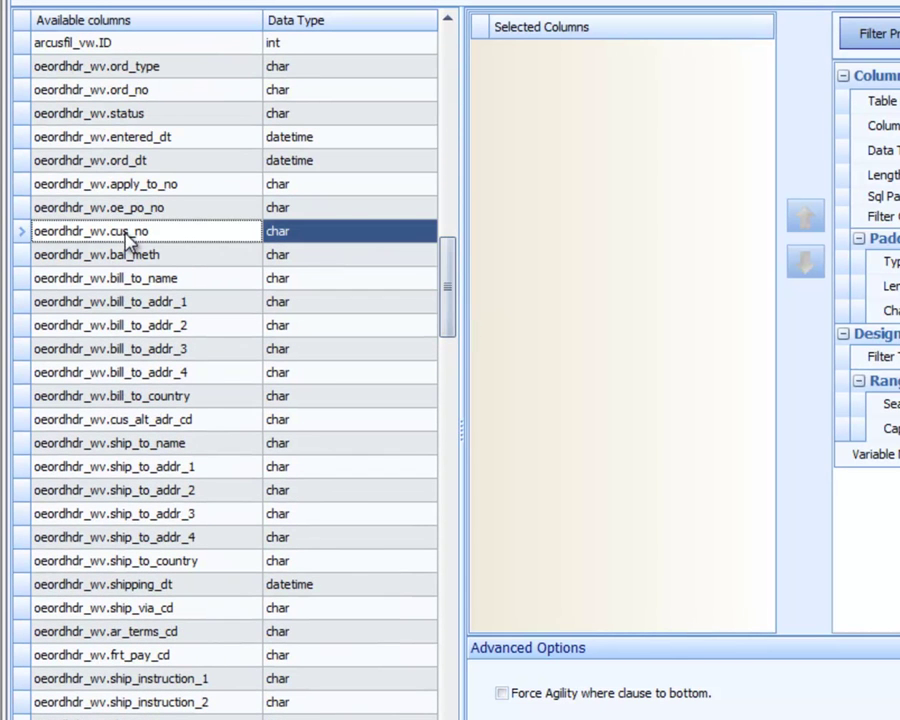
{"action": "double_click", "coordinate": [152, 115]}
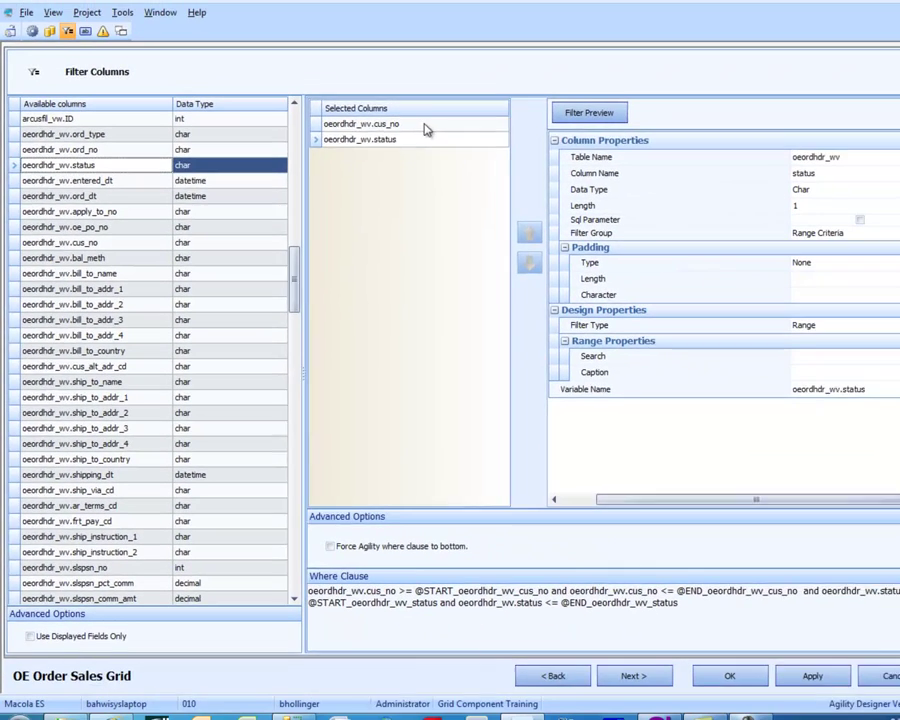
Set the range caption of the oeordhdr_wv.cus_no filter column to Customer No
{"action": "left_click", "coordinate": [645, 51]}
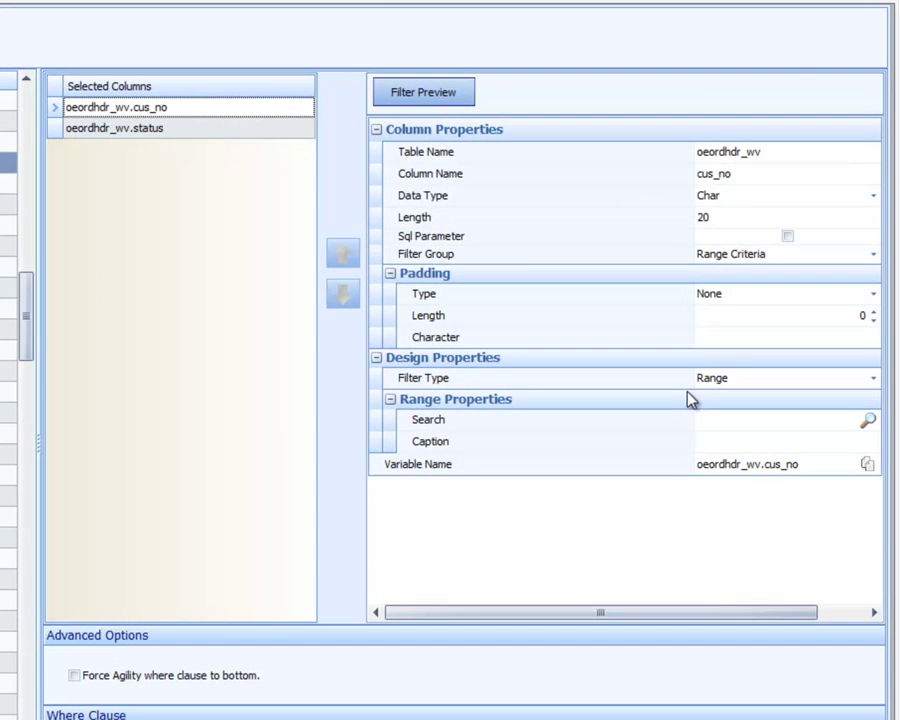
{"action": "left_click", "coordinate": [700, 441]}
{"action": "type", "text": "Customer No"}
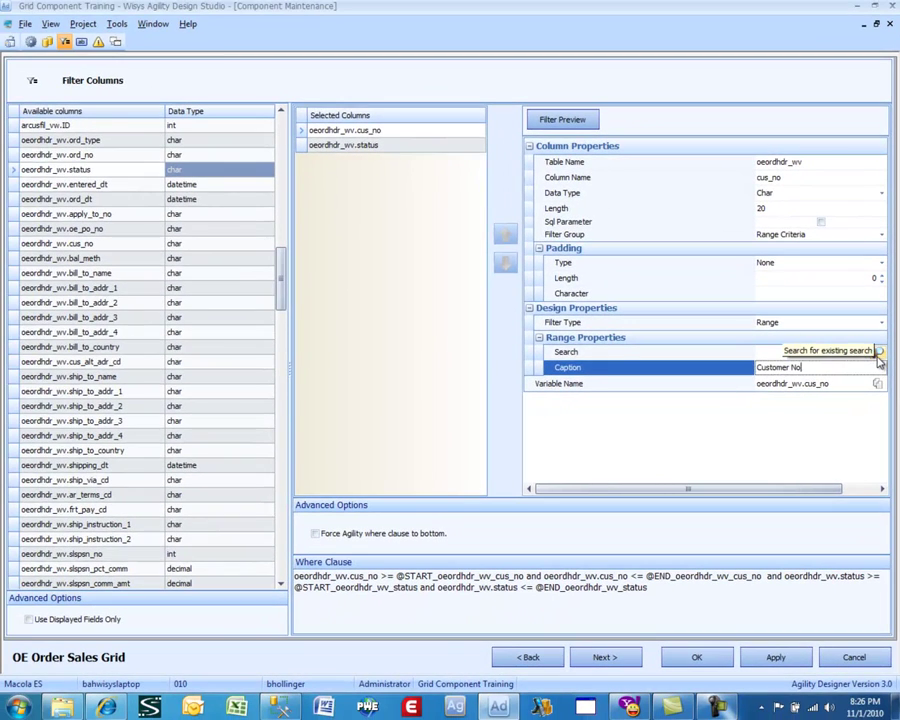
Find the existing searches containing "ar-" and assign AR-CUSTOMER as the search for the cus_no filter
{"action": "left_click", "coordinate": [875, 366]}
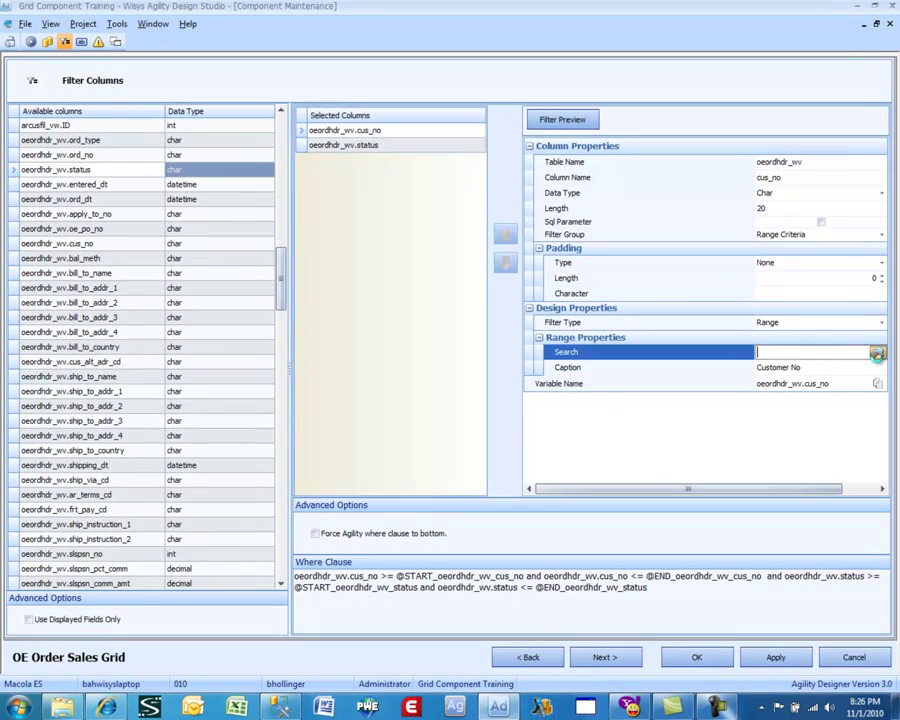
{"action": "left_click", "coordinate": [876, 354]}
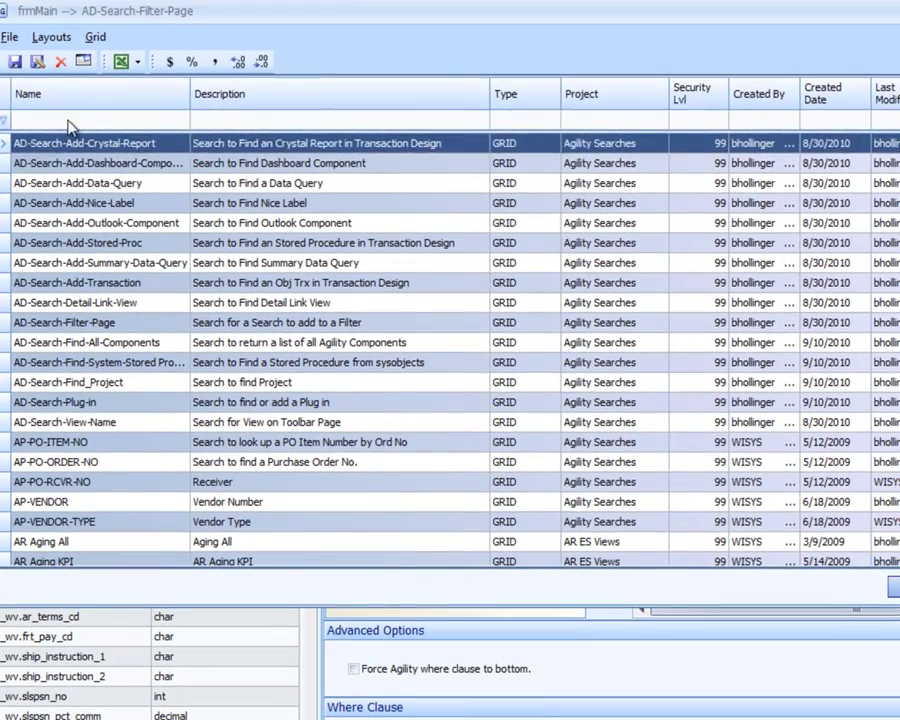
{"action": "left_click", "coordinate": [105, 123]}
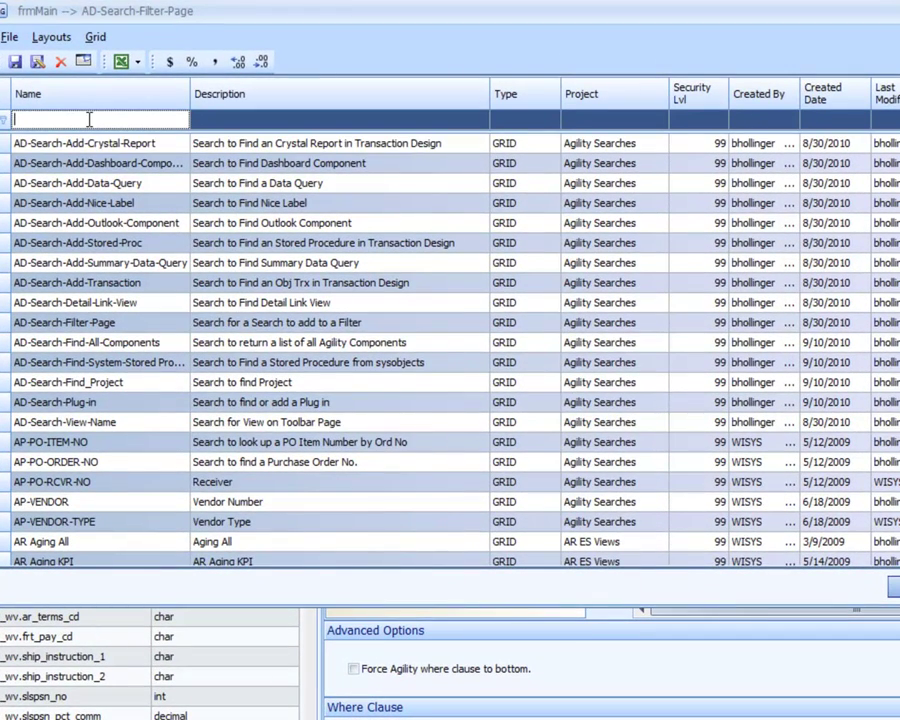
{"action": "type", "text": "a"}
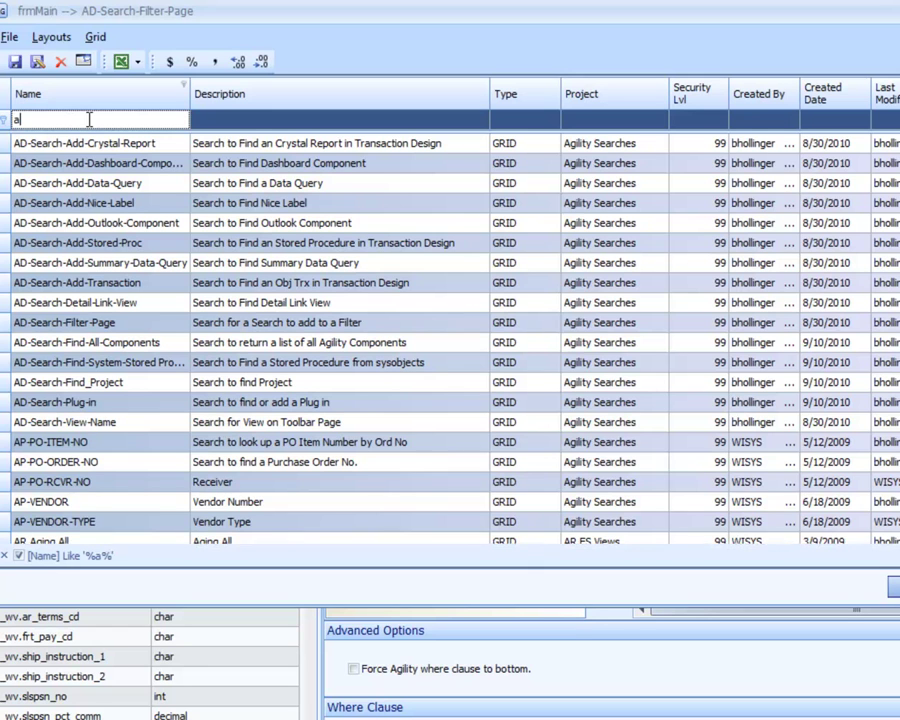
{"action": "type", "text": "r-"}
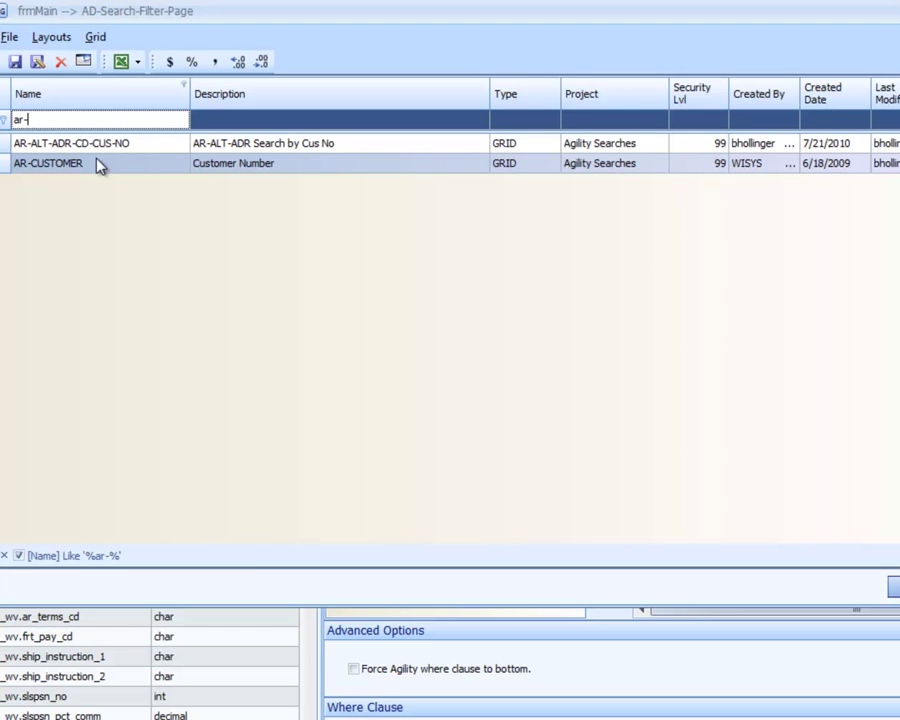
{"action": "left_click", "coordinate": [97, 165]}
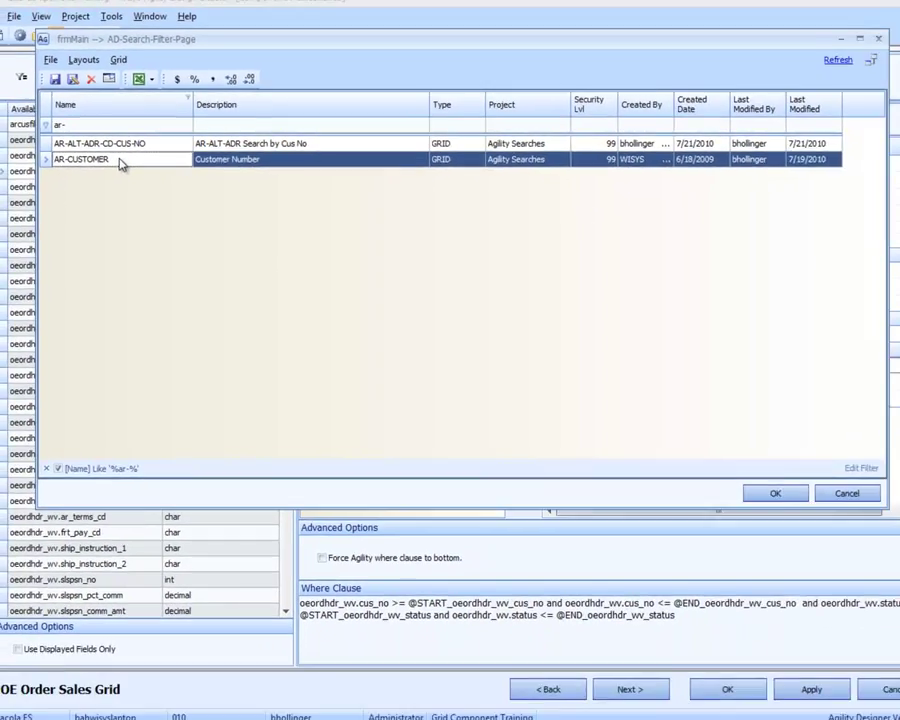
{"action": "double_click", "coordinate": [97, 166]}
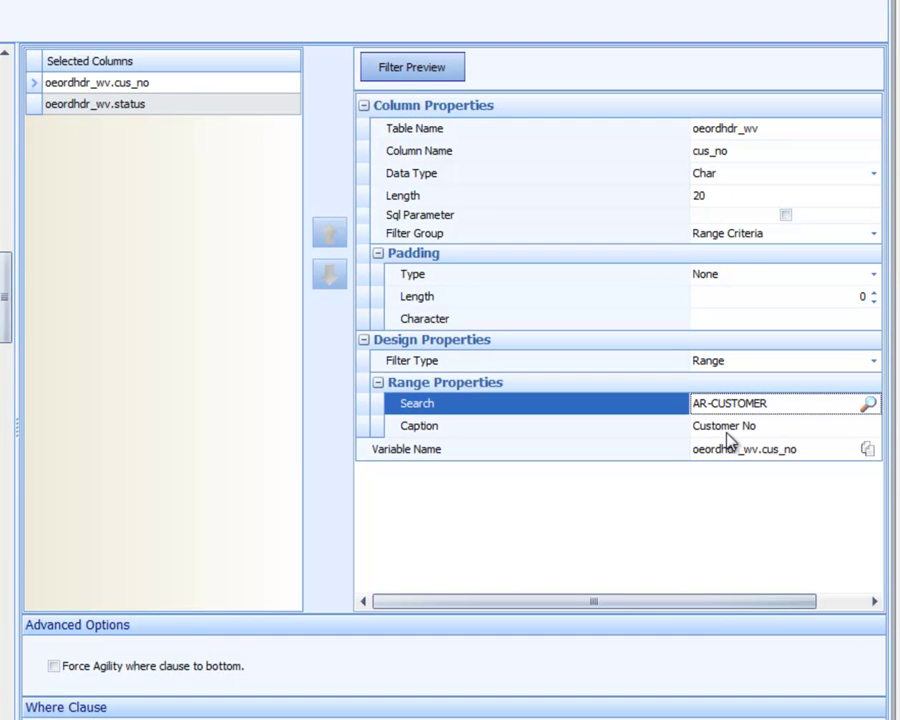
Set the data type of the cus_no filter column to Customer
{"action": "left_click", "coordinate": [727, 175]}
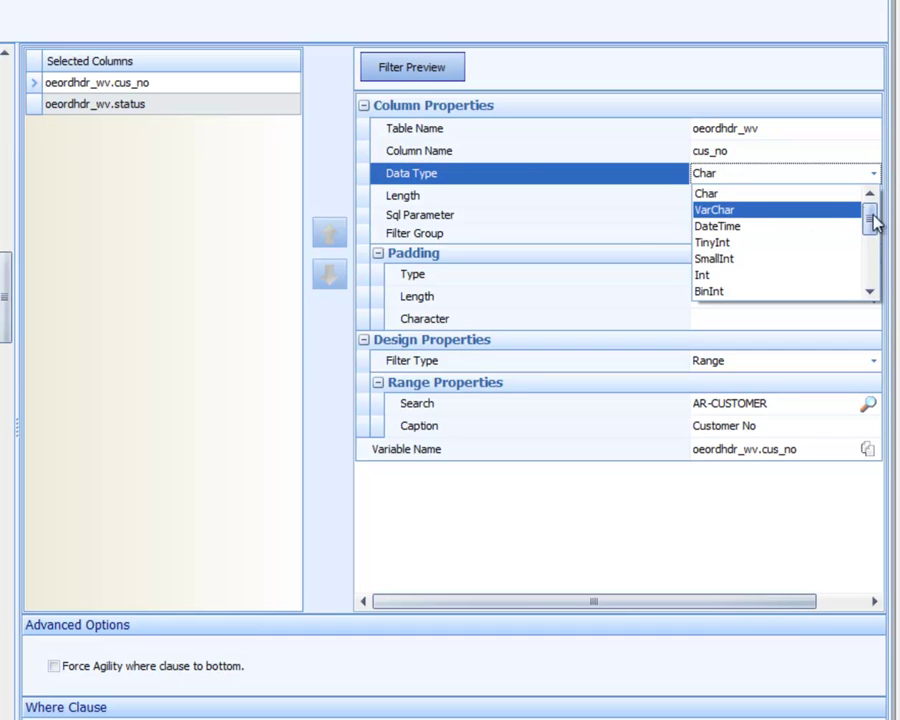
{"action": "left_click_drag", "start_coordinate": [870, 226], "coordinate": [870, 265]}
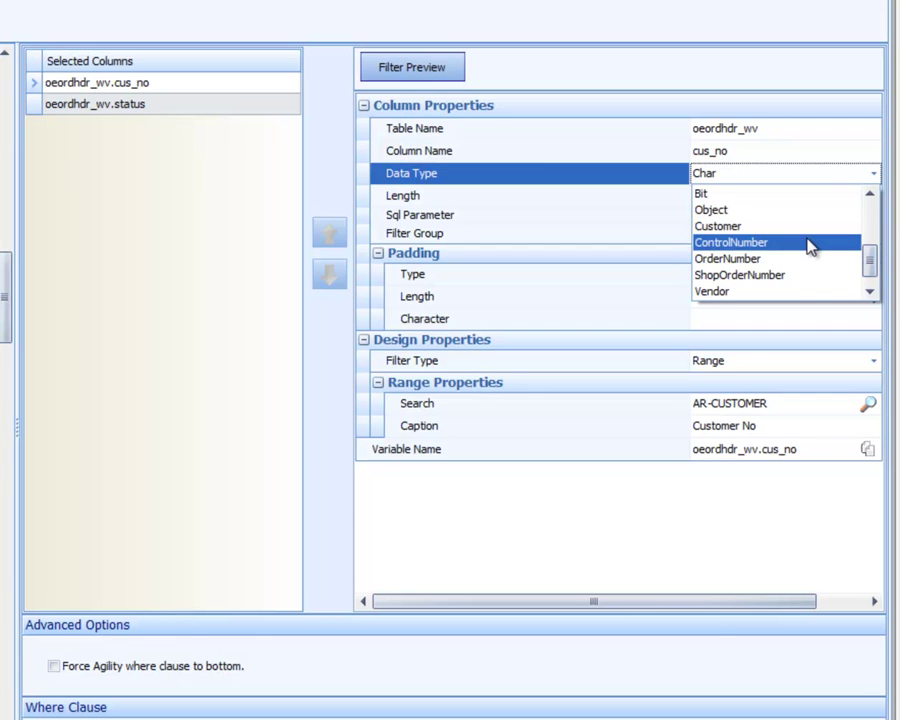
{"action": "left_click", "coordinate": [871, 291]}
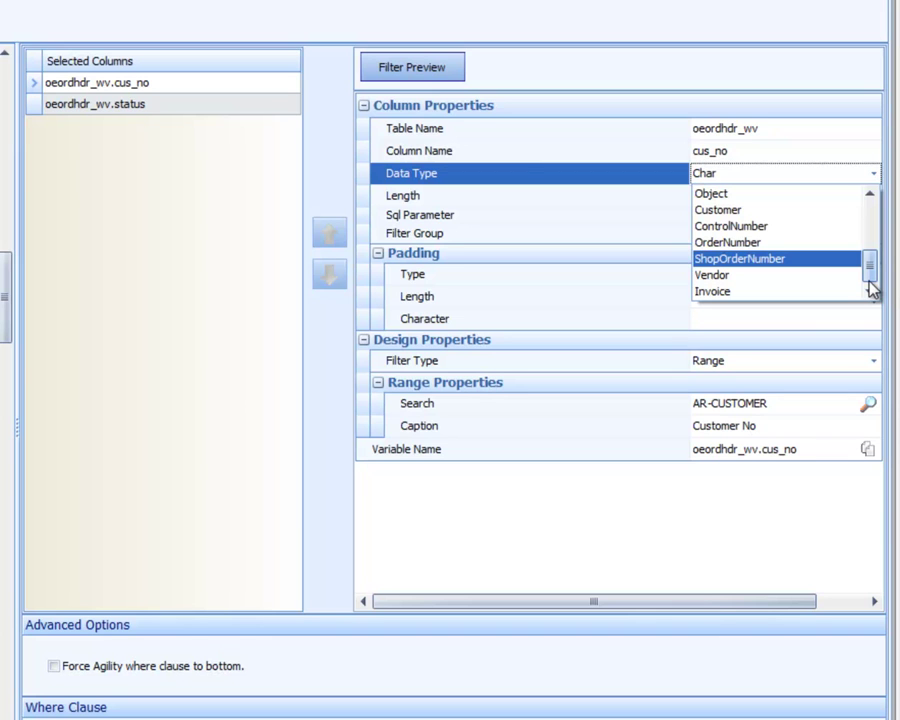
{"action": "left_click", "coordinate": [790, 219]}
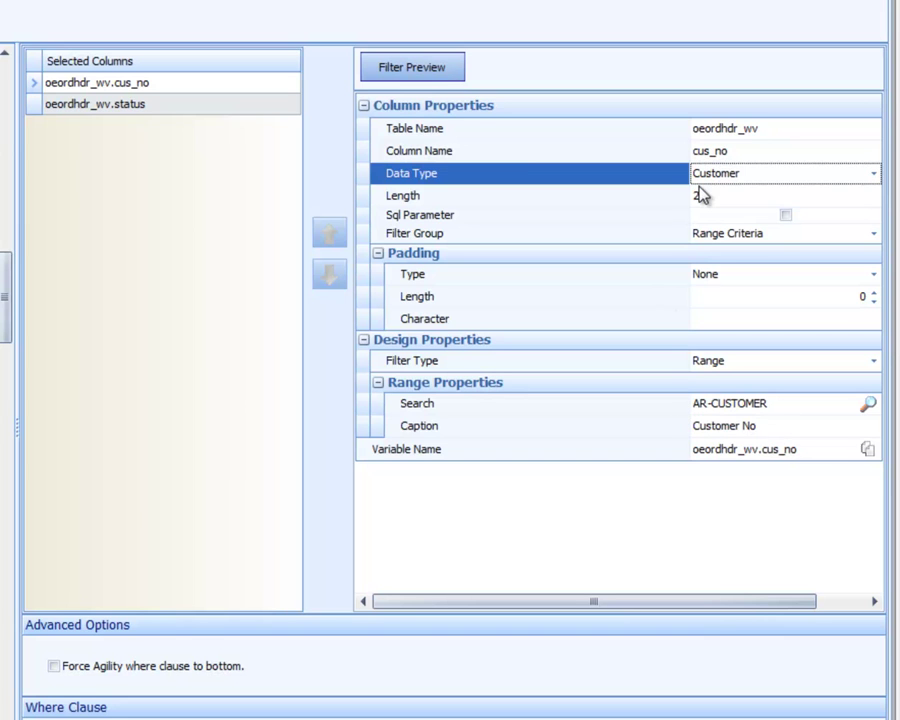
Set the oeordhdr_wv.status column's filter type to List and its list caption to Status
{"action": "left_click", "coordinate": [90, 106]}
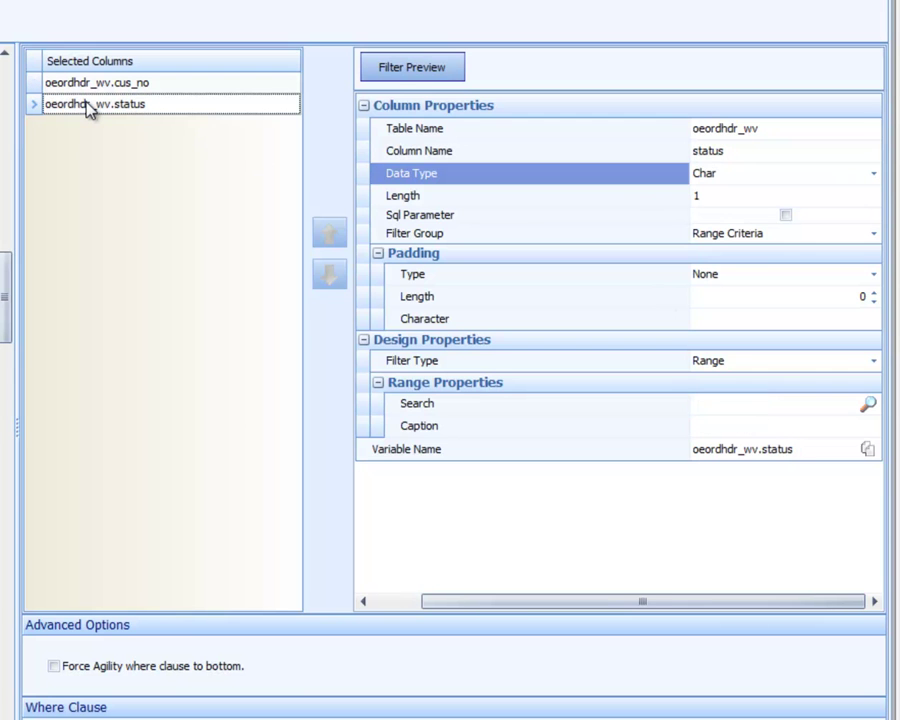
{"action": "left_click", "coordinate": [675, 366]}
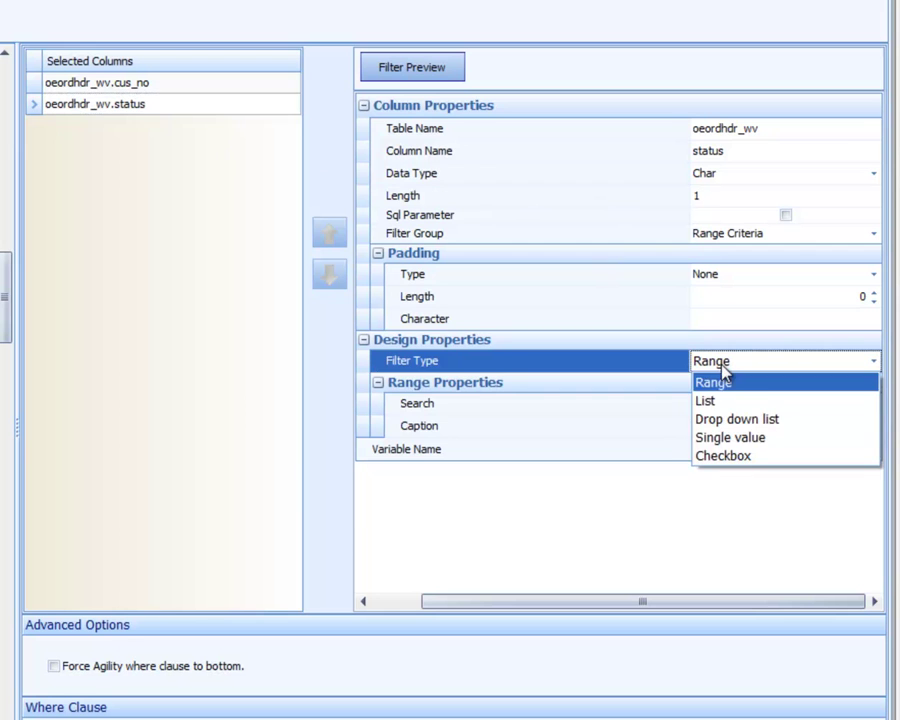
{"action": "left_click", "coordinate": [729, 403]}
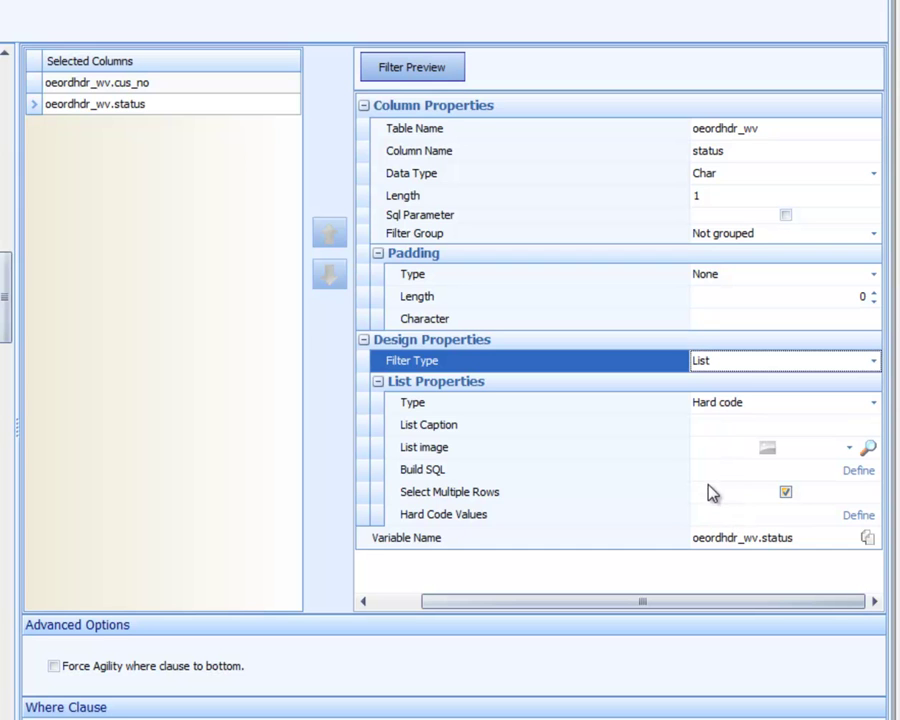
{"action": "left_click", "coordinate": [711, 426]}
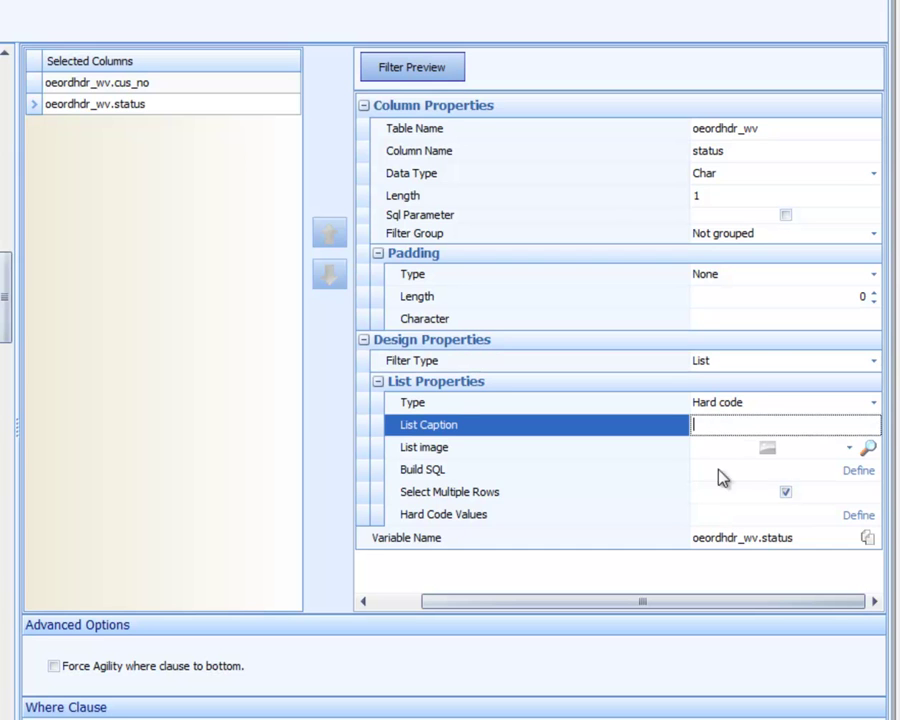
{"action": "type", "text": "Status"}
Define hard-coded values for the status list: 1 with display text Entered and 4 with display text Picked
{"action": "left_click", "coordinate": [857, 516]}
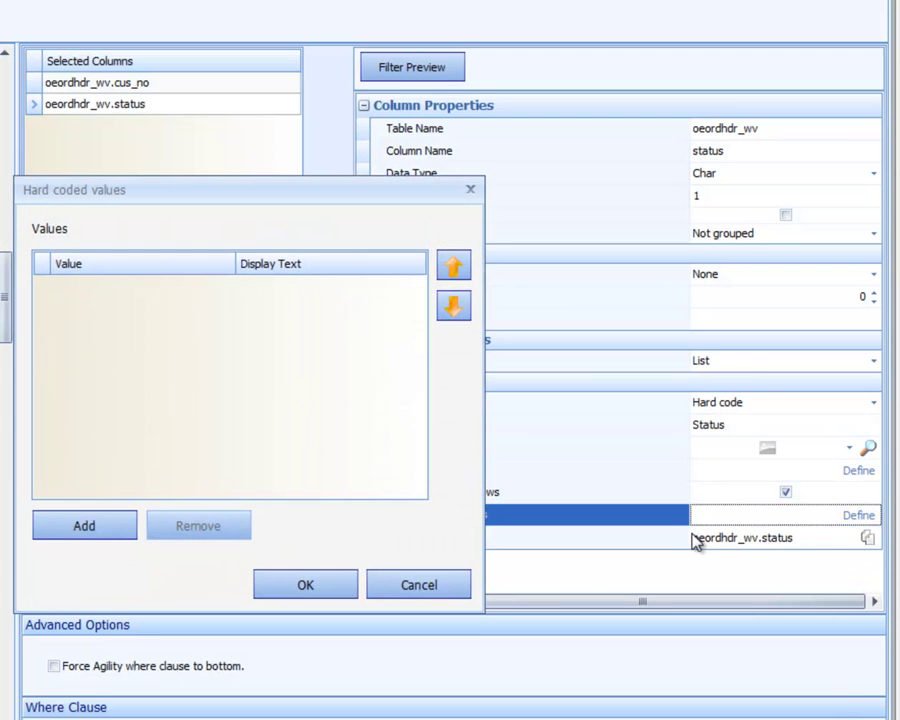
{"action": "left_click", "coordinate": [101, 528]}
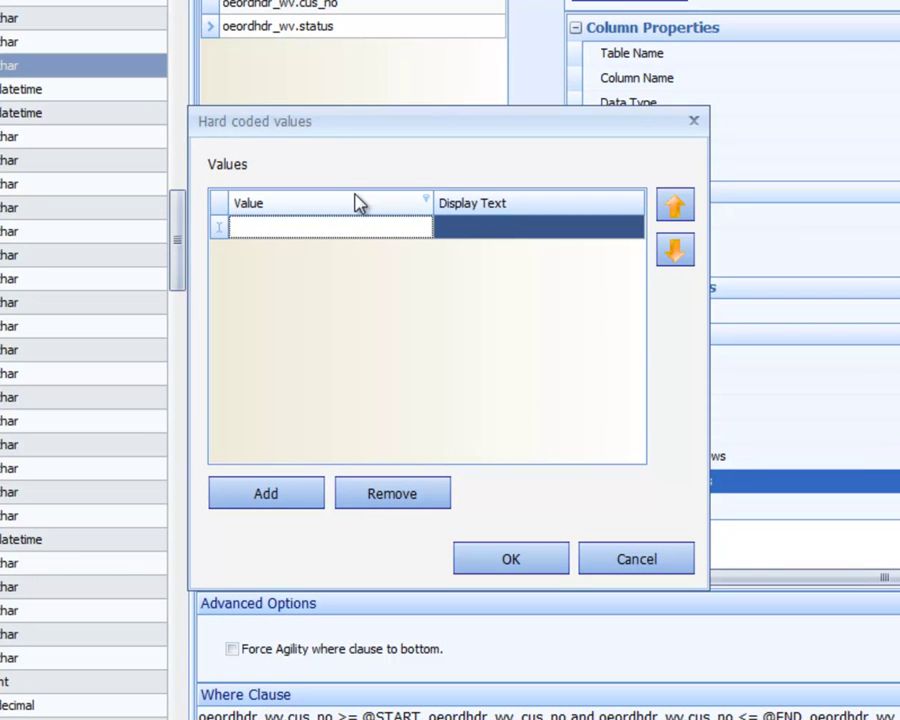
{"action": "type", "text": "1"}
{"action": "key", "text": "Tab"}
{"action": "type", "text": "Entered"}
{"action": "key", "text": "Tab"}
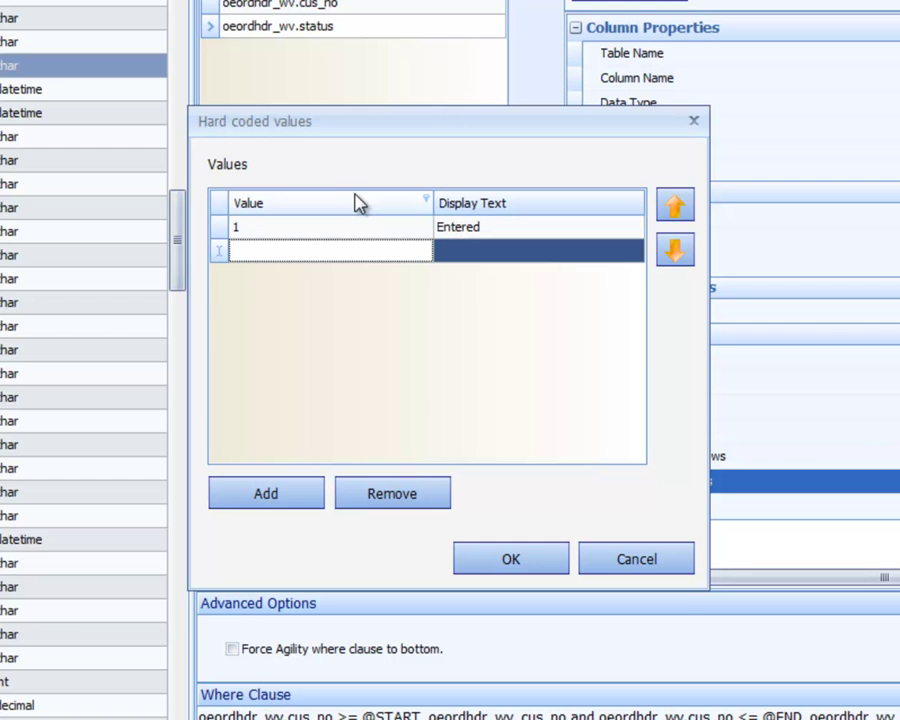
{"action": "type", "text": "4"}
{"action": "key", "text": "Tab"}
{"action": "type", "text": "Pi"}
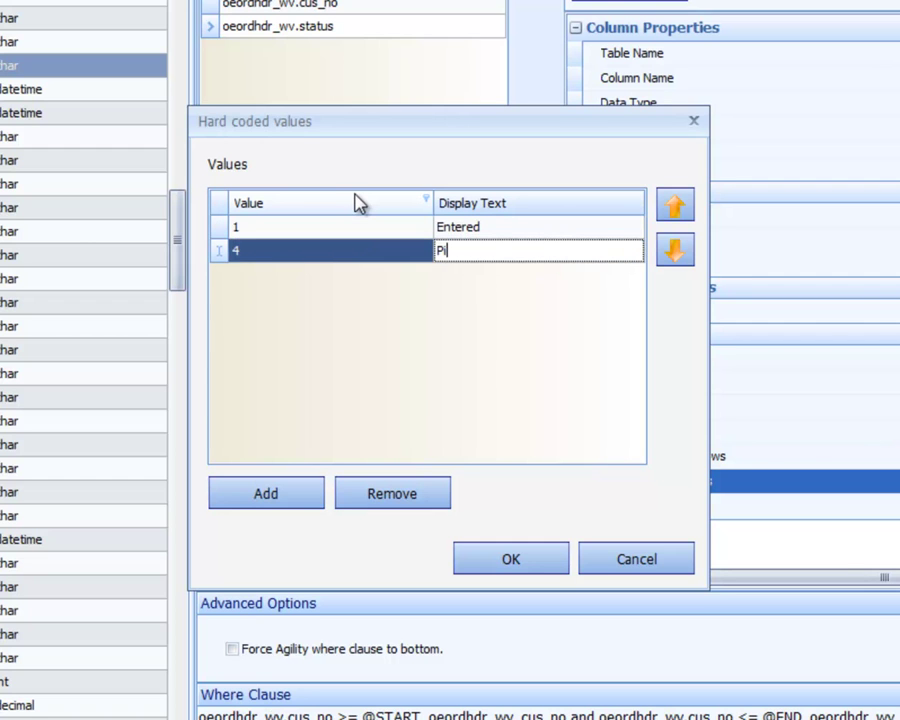
{"action": "type", "text": "cked"}
{"action": "key", "text": "Tab"}
Add the status values 7 Shipped, 8 Billed and 9 Invoiced, and accept the hard-coded list
{"action": "type", "text": "7"}
{"action": "key", "text": "Tab"}
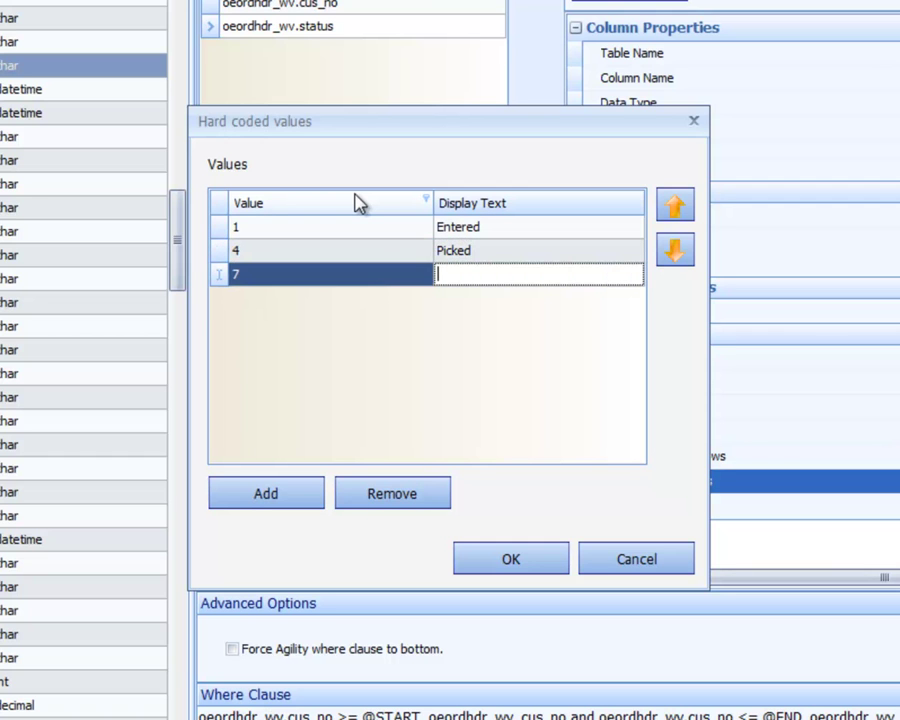
{"action": "type", "text": "Shipped"}
{"action": "key", "text": "Tab"}
{"action": "type", "text": "8"}
{"action": "key", "text": "Tab"}
{"action": "type", "text": "Billed"}
{"action": "key", "text": "Tab"}
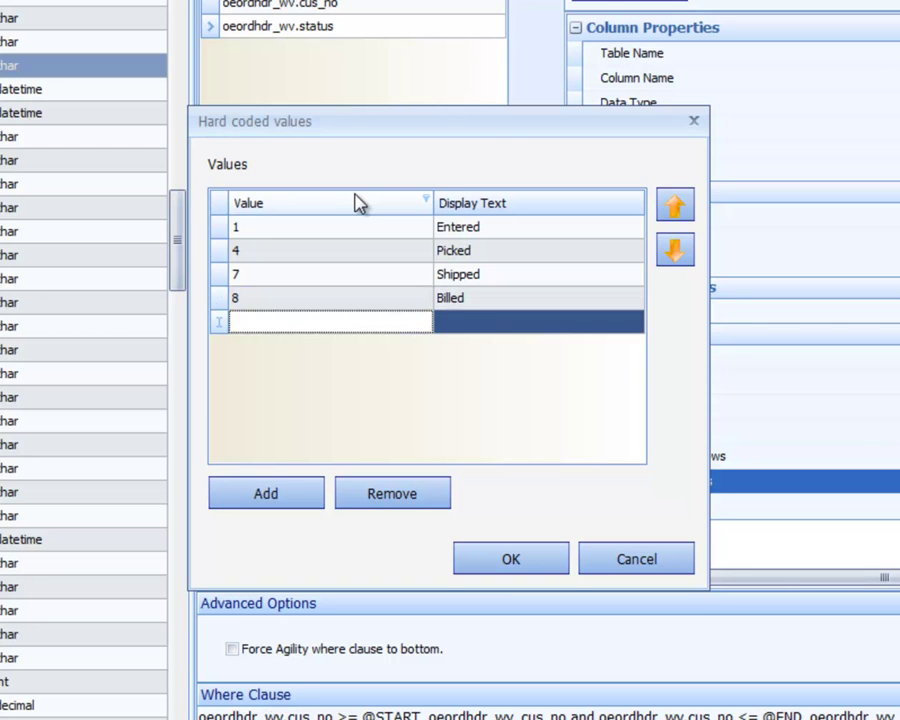
{"action": "key", "text": "Tab"}
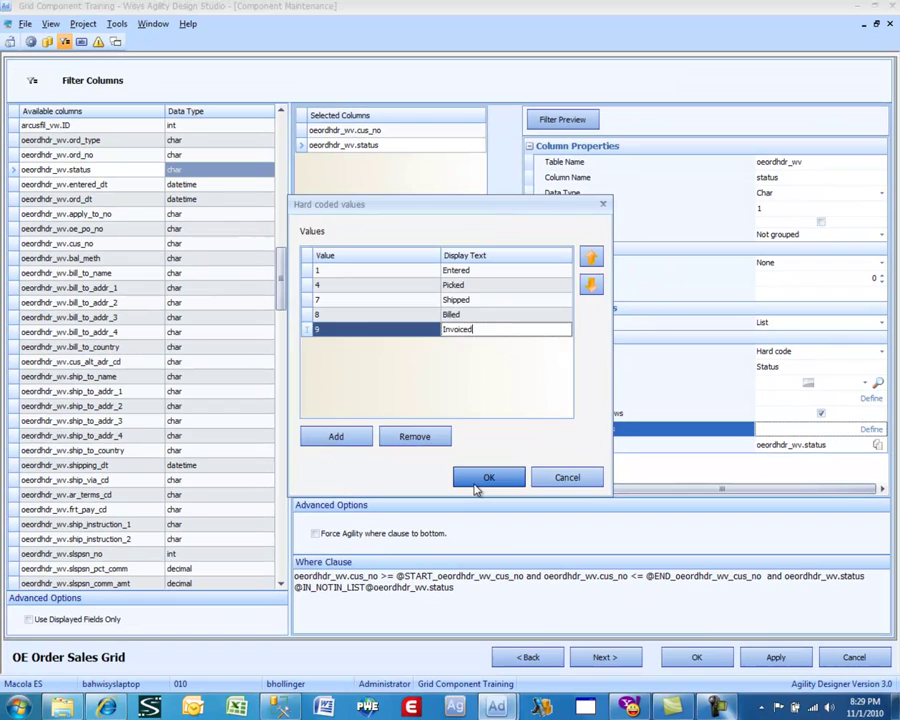
{"action": "left_click", "coordinate": [511, 559]}
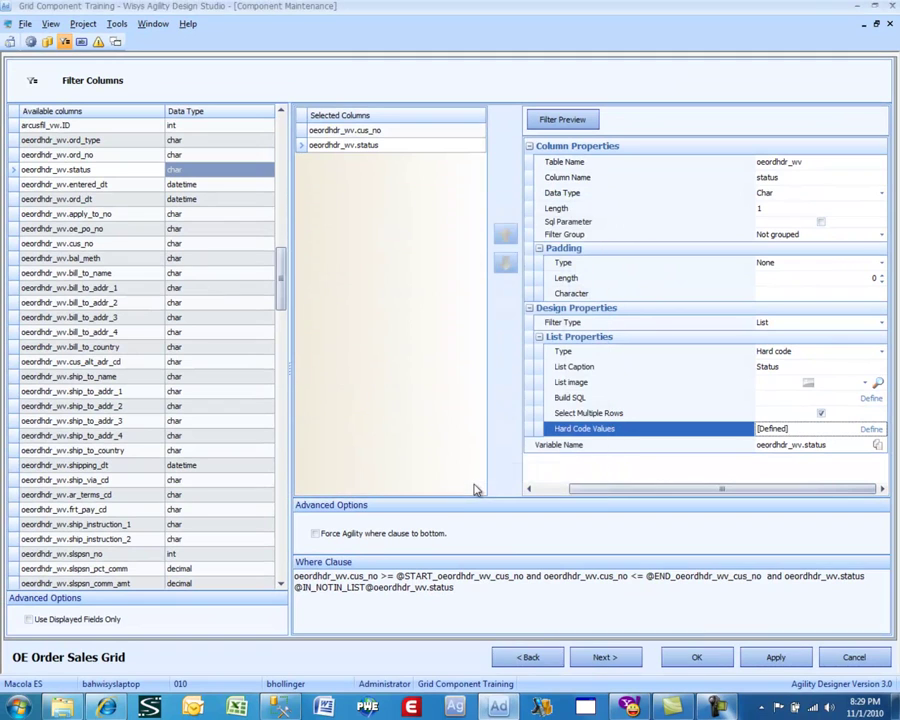
Preview the filter to check the Customer No range and the Status list, and close the preview
{"action": "left_click", "coordinate": [560, 130]}
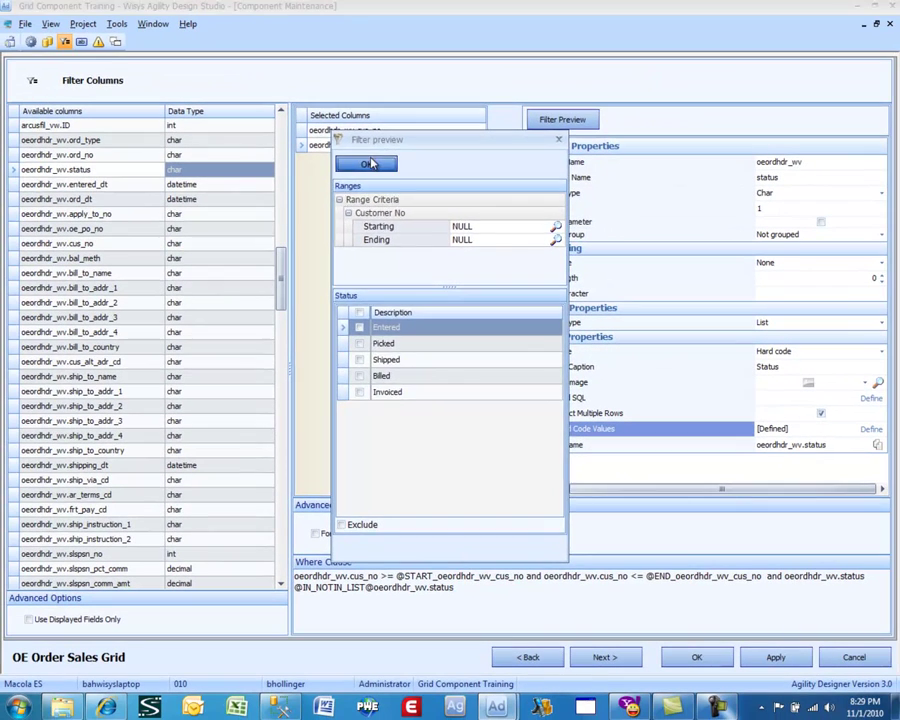
{"action": "left_click", "coordinate": [332, 95]}
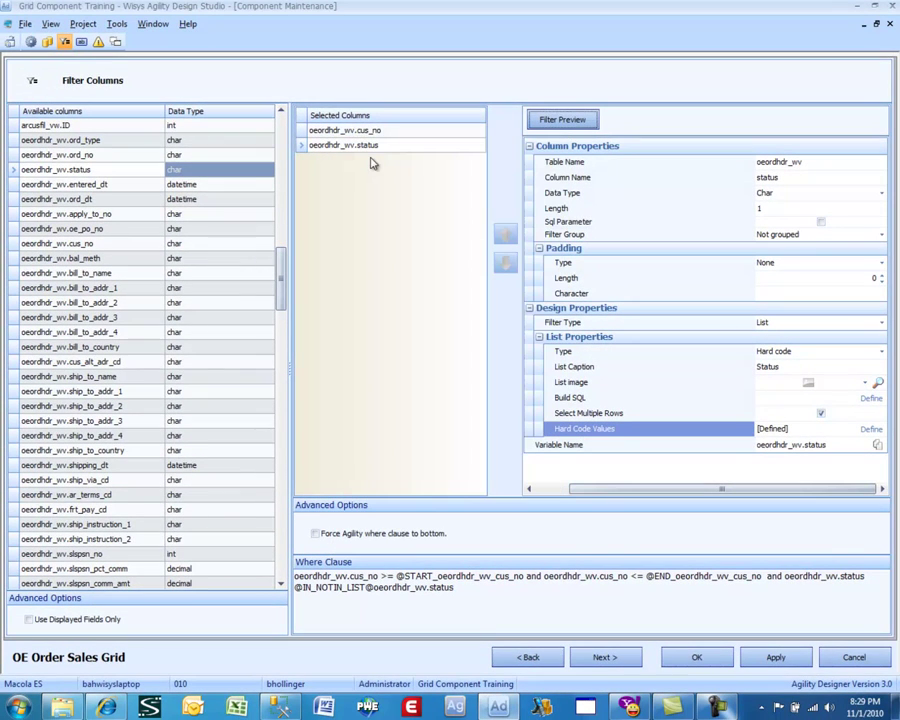
Save the component's filter setup and run the OE Order Sales Grid component from the component list
{"action": "left_click", "coordinate": [690, 659]}
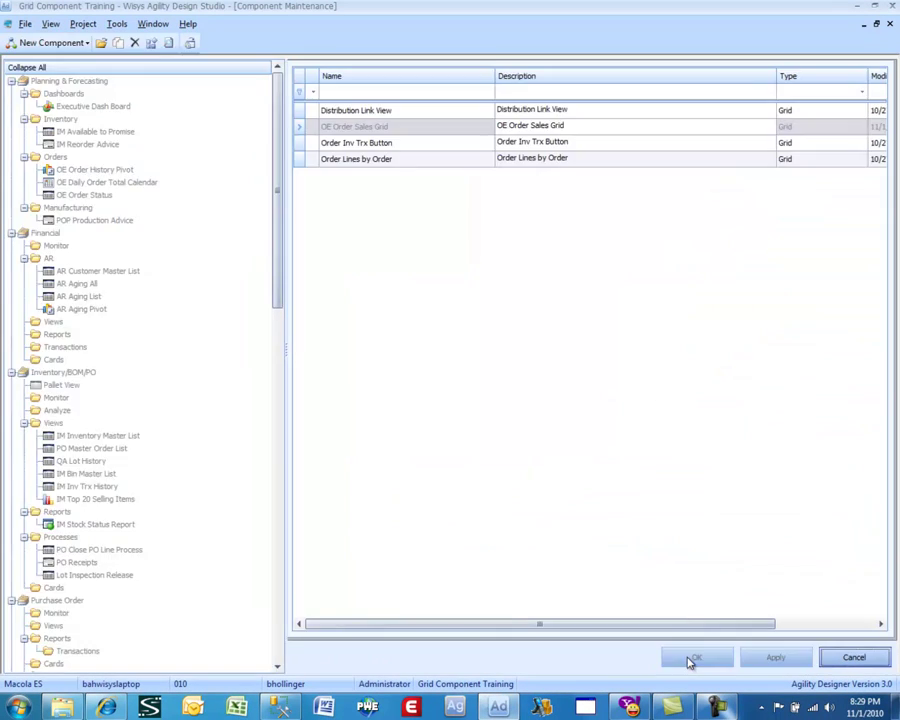
{"action": "right_click", "coordinate": [361, 128]}
{"action": "left_click", "coordinate": [366, 128]}
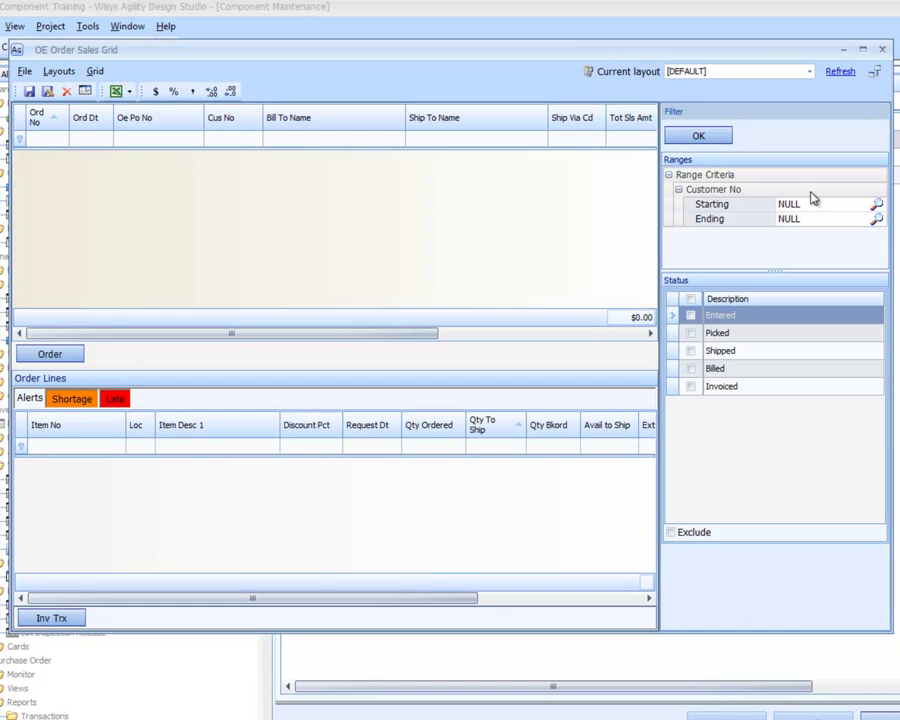
Look up Outdoor Adventure Outlet as both the starting and ending customer of the Customer No range
{"action": "left_click", "coordinate": [875, 204]}
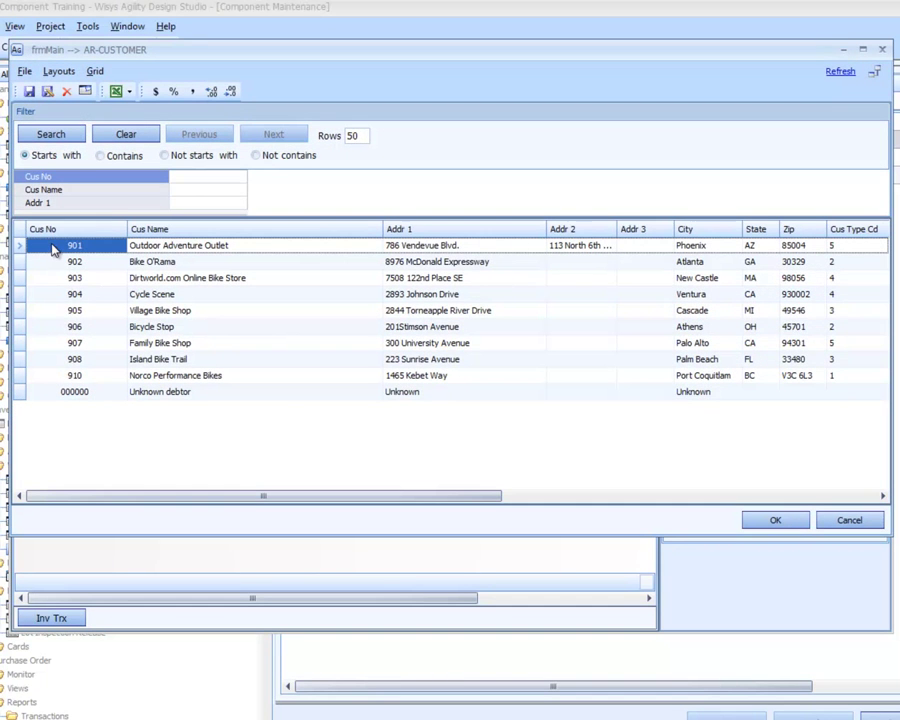
{"action": "double_click", "coordinate": [54, 246]}
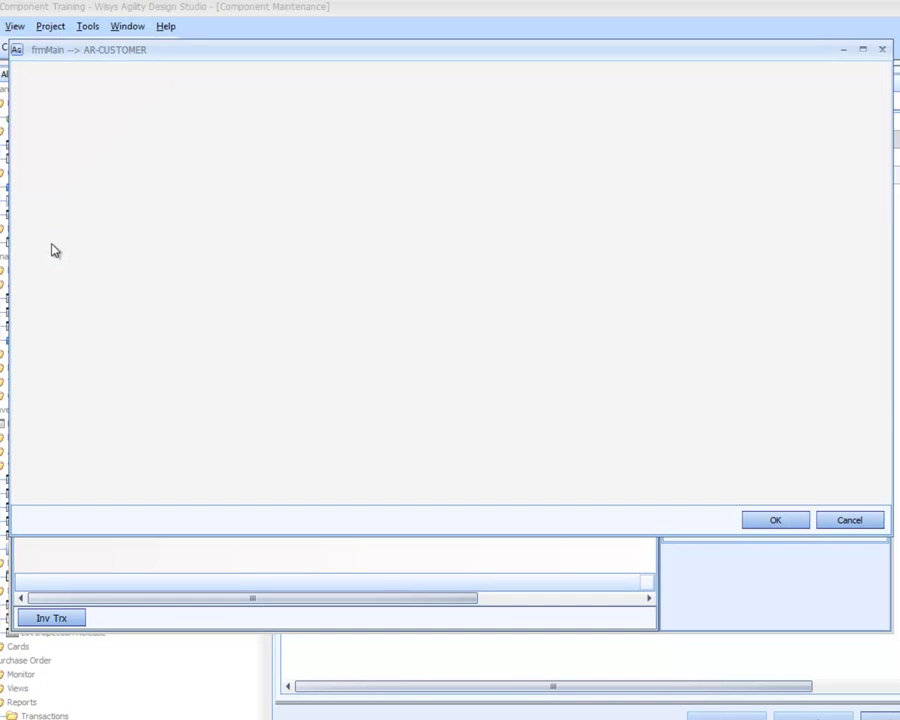
{"action": "key", "text": "Tab"}
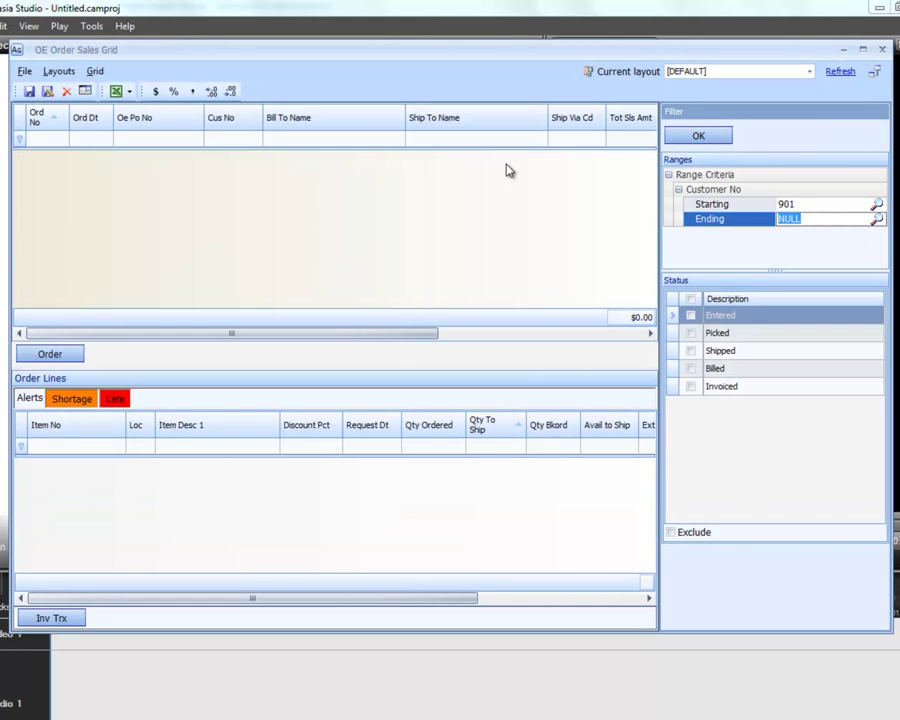
{"action": "left_click", "coordinate": [876, 219]}
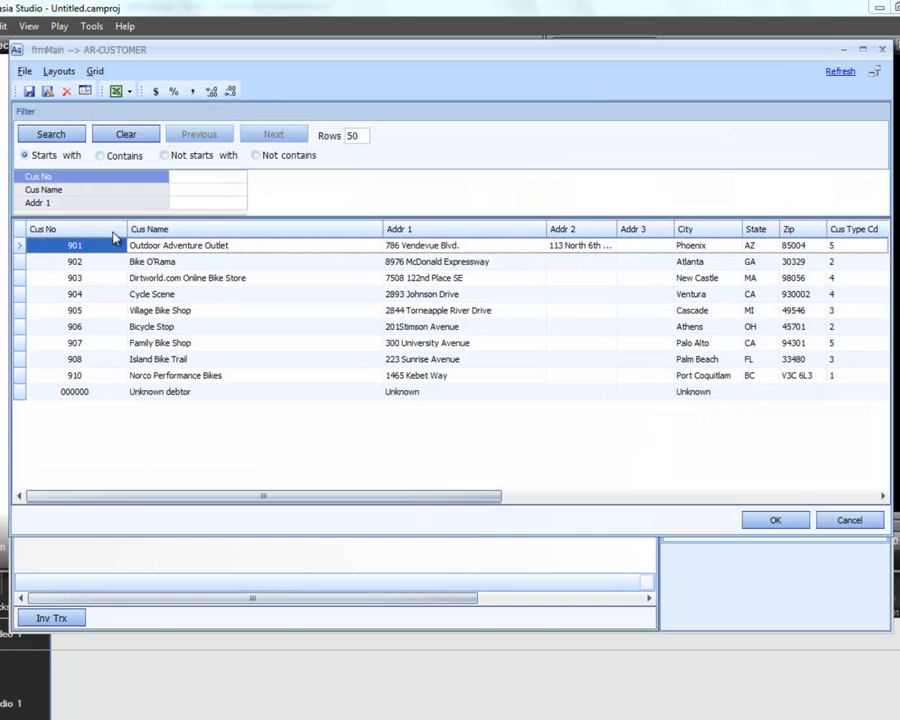
{"action": "double_click", "coordinate": [75, 246]}
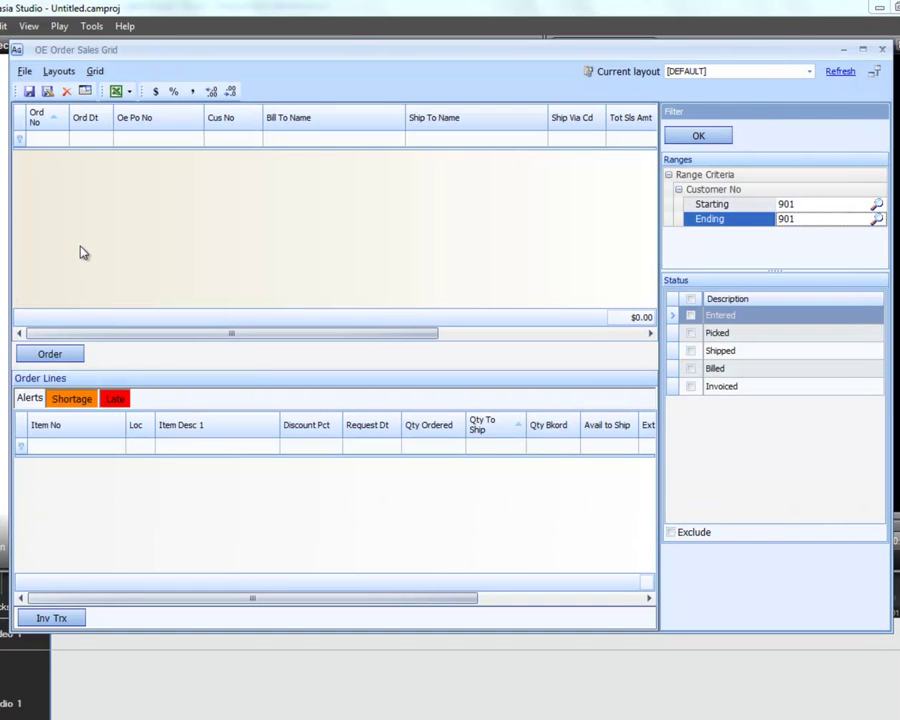
Include the Entered and Shipped statuses in the filter and apply it to load the orders
{"action": "left_click", "coordinate": [690, 316]}
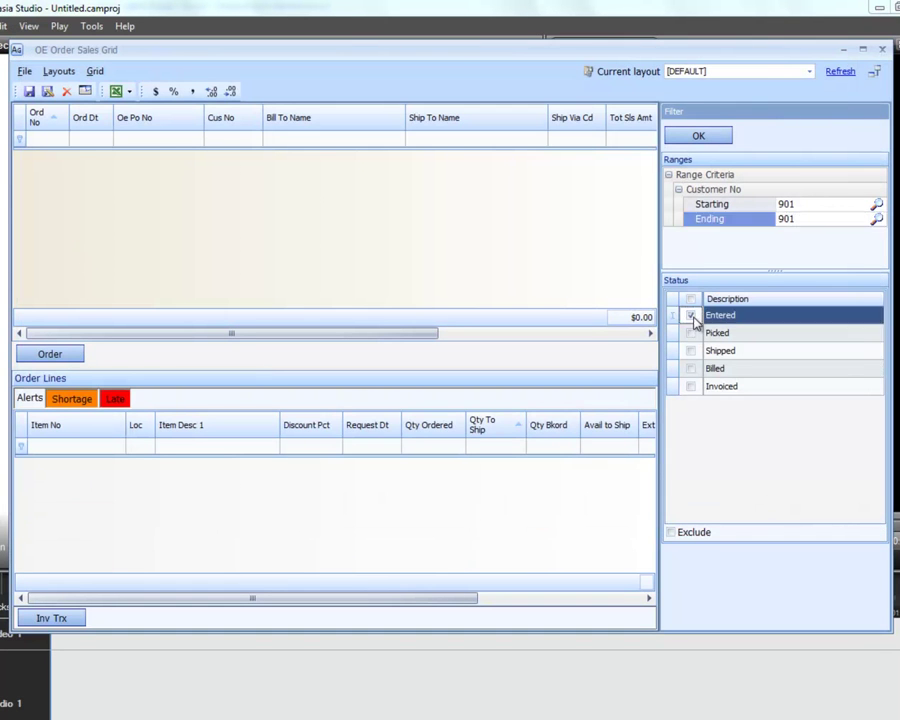
{"action": "left_click", "coordinate": [690, 351]}
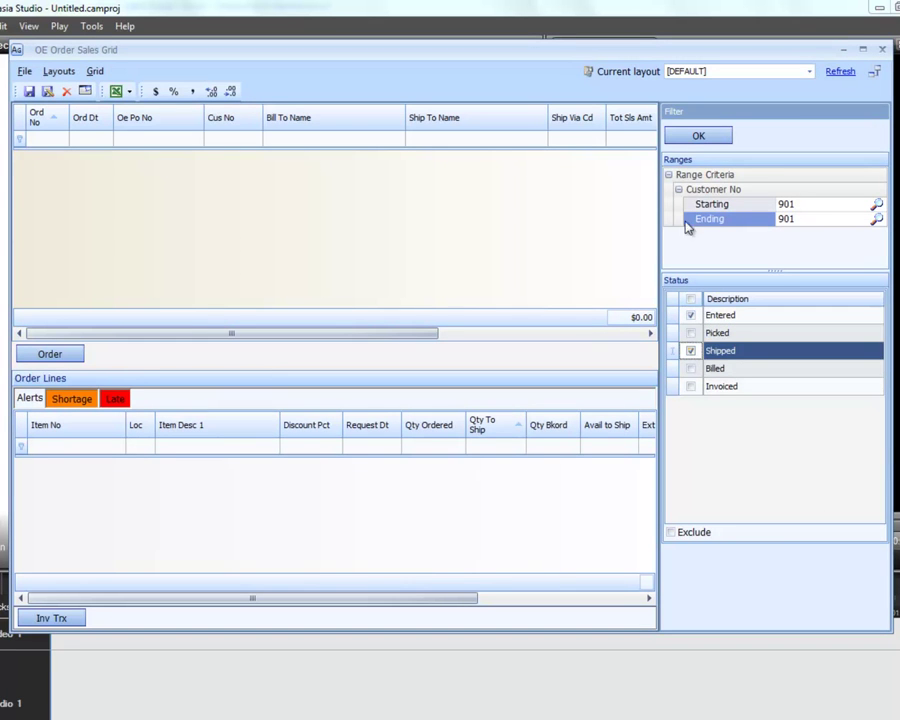
{"action": "left_click", "coordinate": [698, 134]}
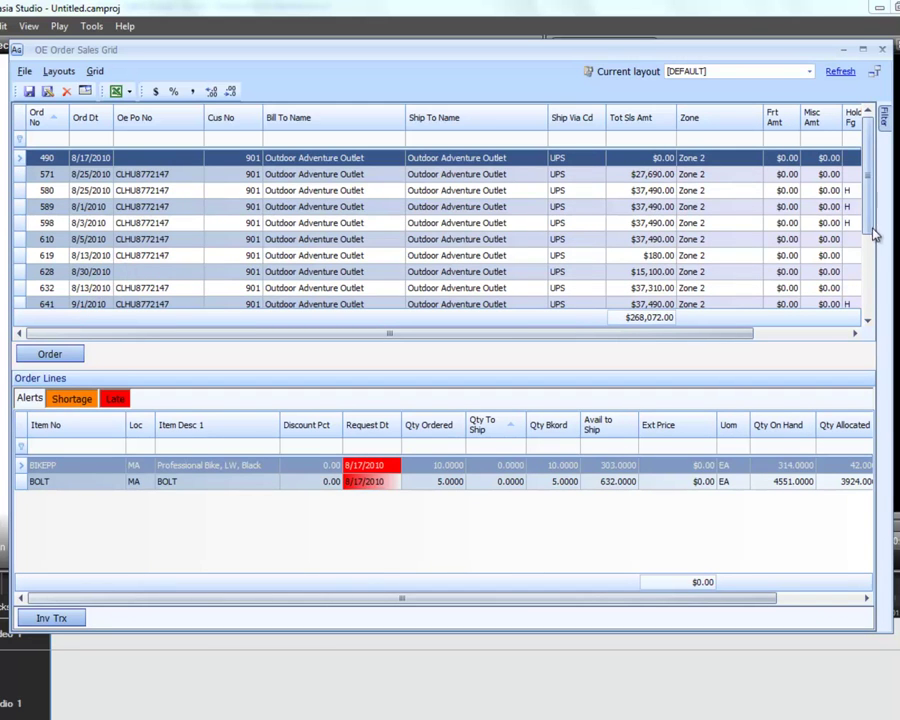
{"action": "left_click_drag", "start_coordinate": [874, 227], "coordinate": [840, 203]}
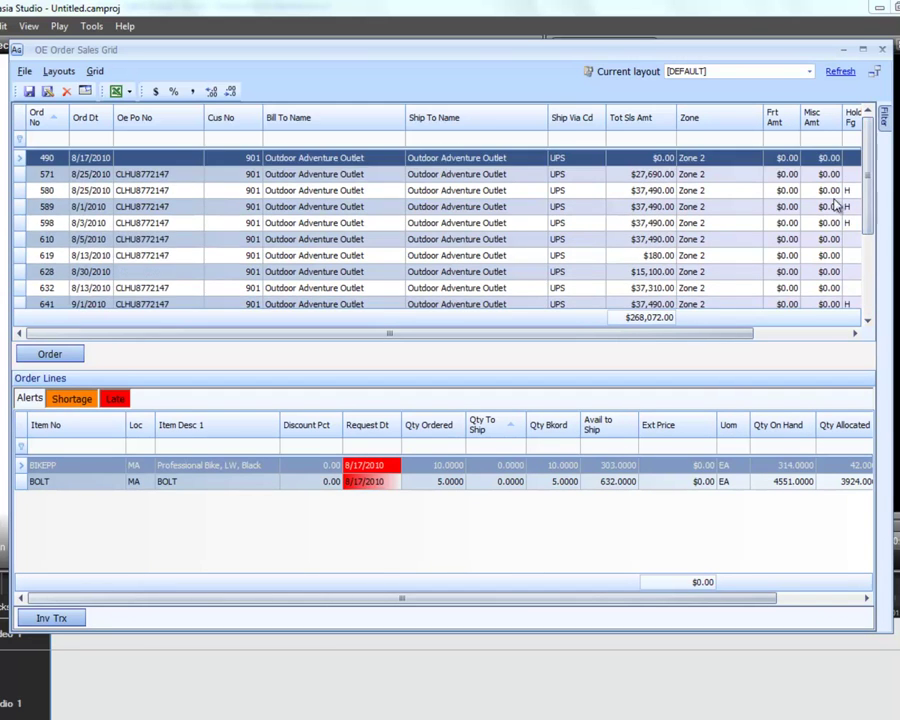
Add the status column to the orders grid between Ord No and Ord Dt using the Column Chooser, and close the chooser
{"action": "right_click", "coordinate": [99, 127]}
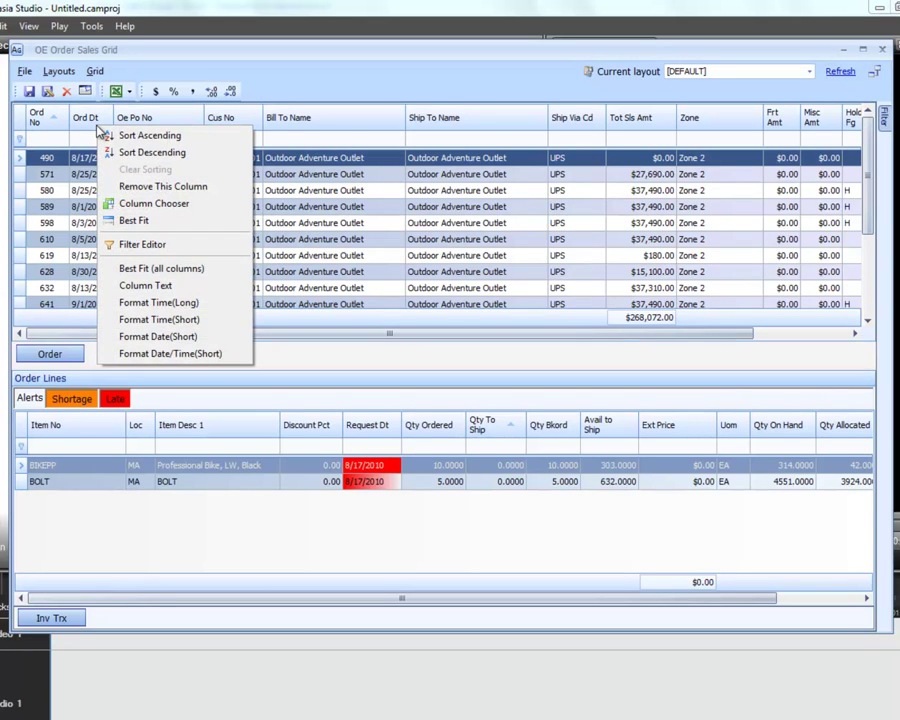
{"action": "left_click", "coordinate": [133, 204]}
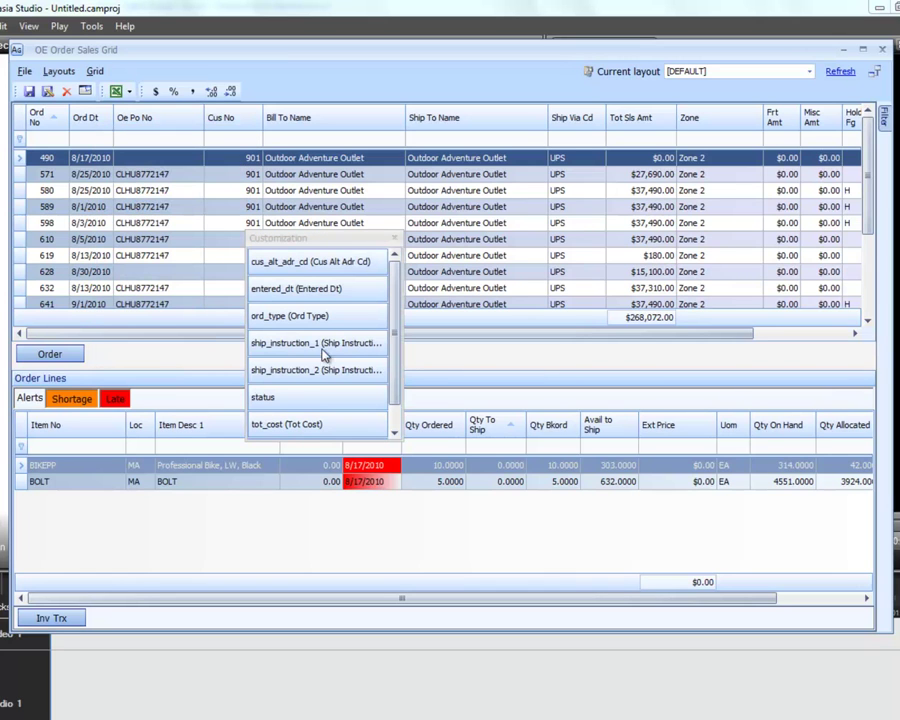
{"action": "left_click_drag", "start_coordinate": [344, 397], "coordinate": [72, 143]}
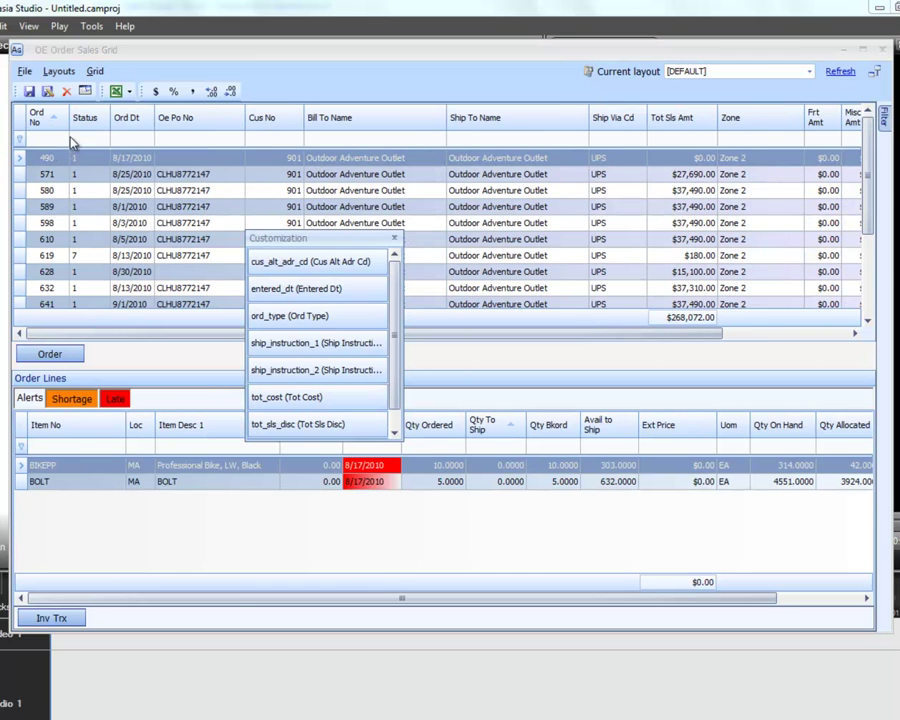
{"action": "left_click", "coordinate": [395, 240]}
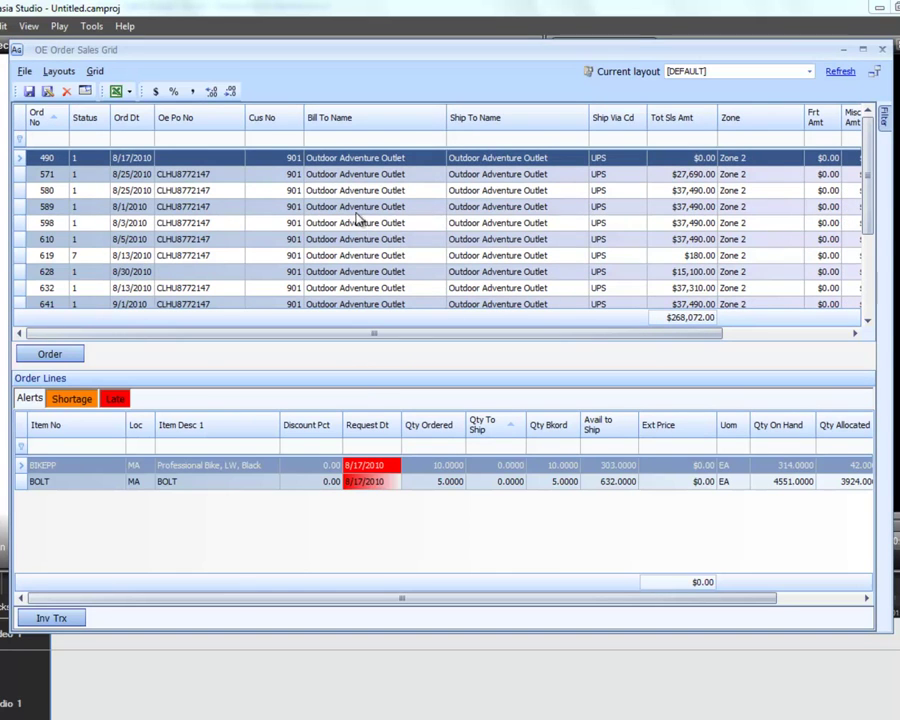
Filter the orders grid's Status column to show only value 7
{"action": "left_click_drag", "start_coordinate": [867, 180], "coordinate": [876, 129]}
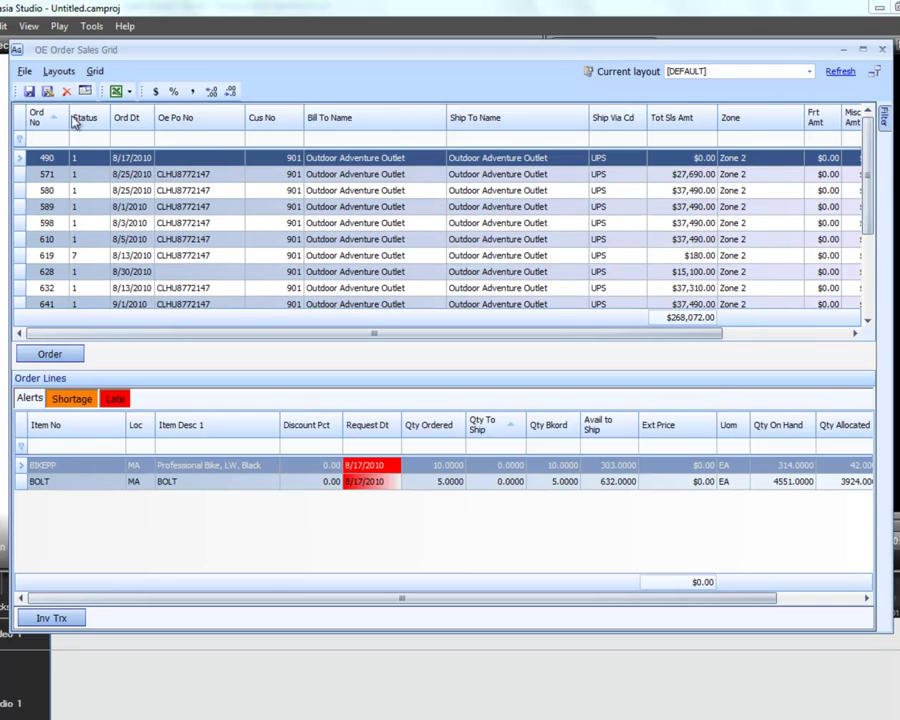
{"action": "left_click", "coordinate": [105, 112]}
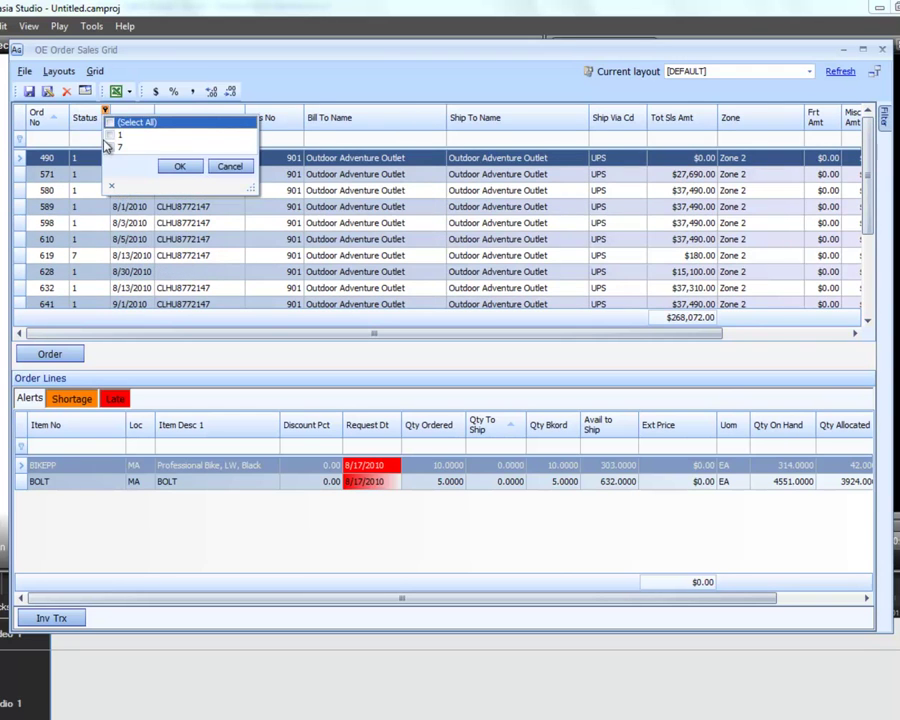
{"action": "left_click", "coordinate": [109, 148]}
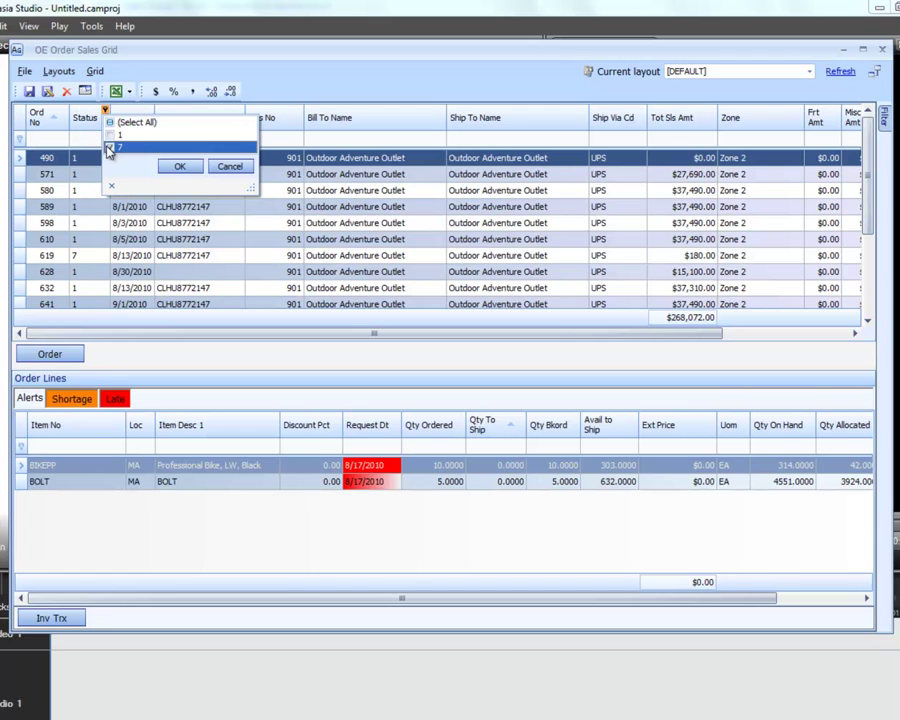
{"action": "left_click", "coordinate": [183, 167]}
View the inventory transactions for the first line of the order dated 9/1/2010, and close the transaction window
{"action": "left_click", "coordinate": [163, 175]}
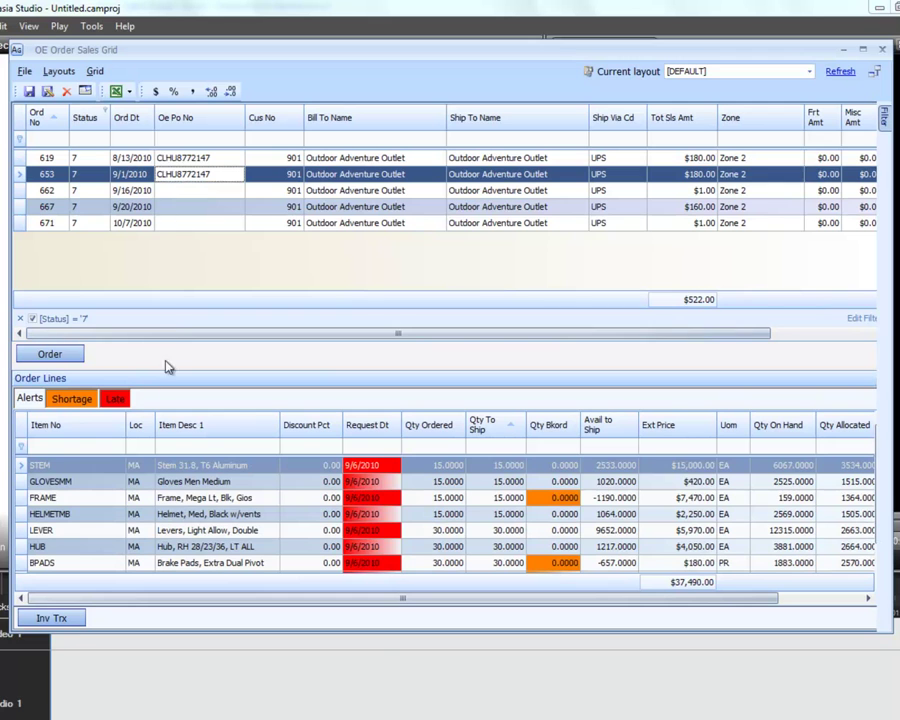
{"action": "left_click", "coordinate": [46, 619]}
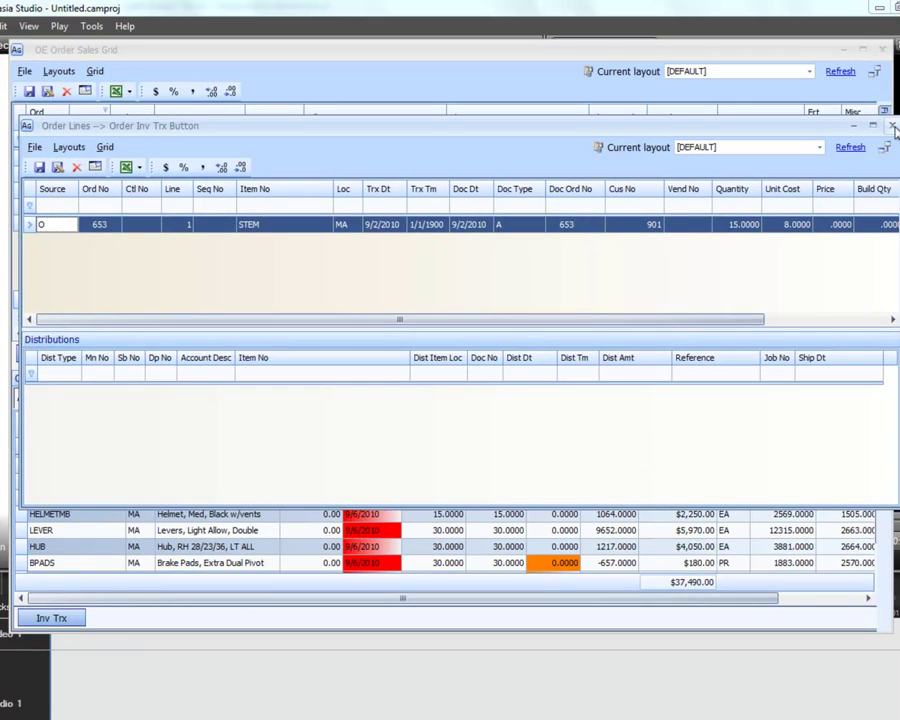
{"action": "left_click", "coordinate": [888, 125]}
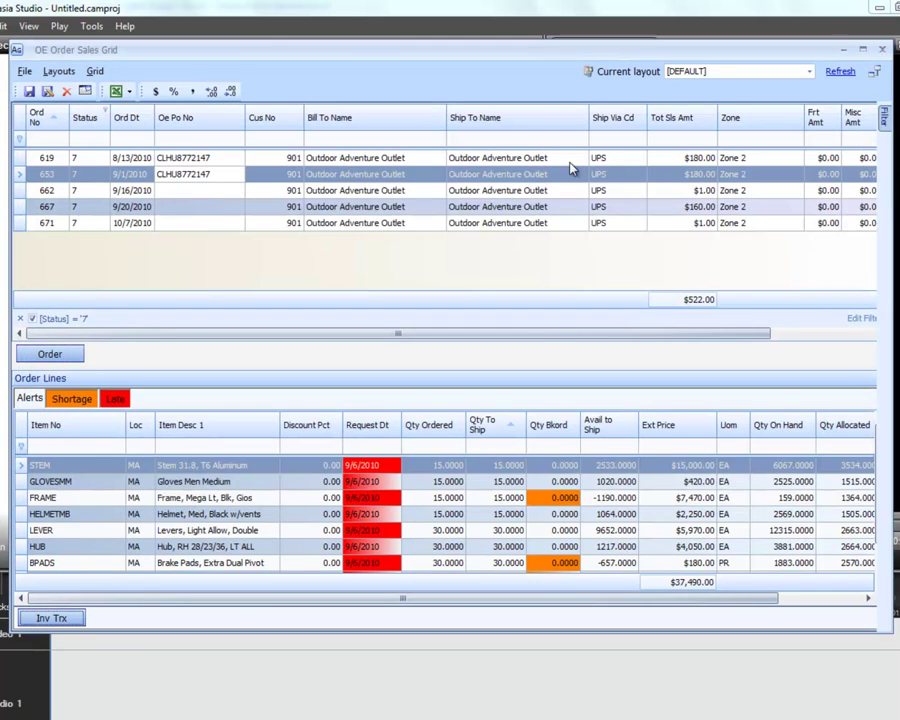
Open the inventory transactions for the 10/7/2010 order's BOLT line and examine its document type, quantity and distribution amounts
{"action": "left_click", "coordinate": [42, 223]}
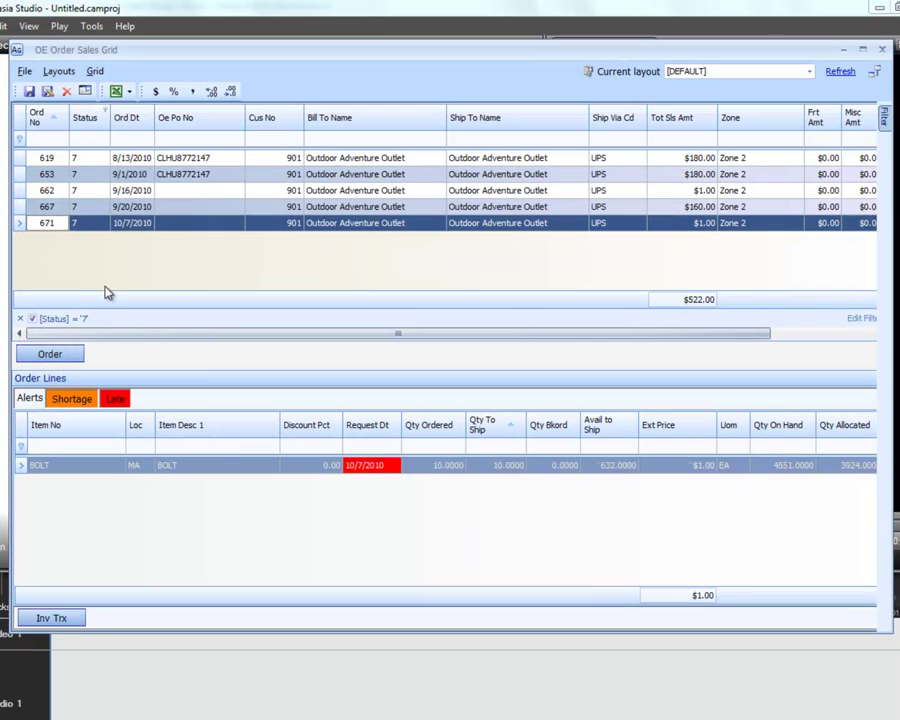
{"action": "left_click", "coordinate": [42, 619]}
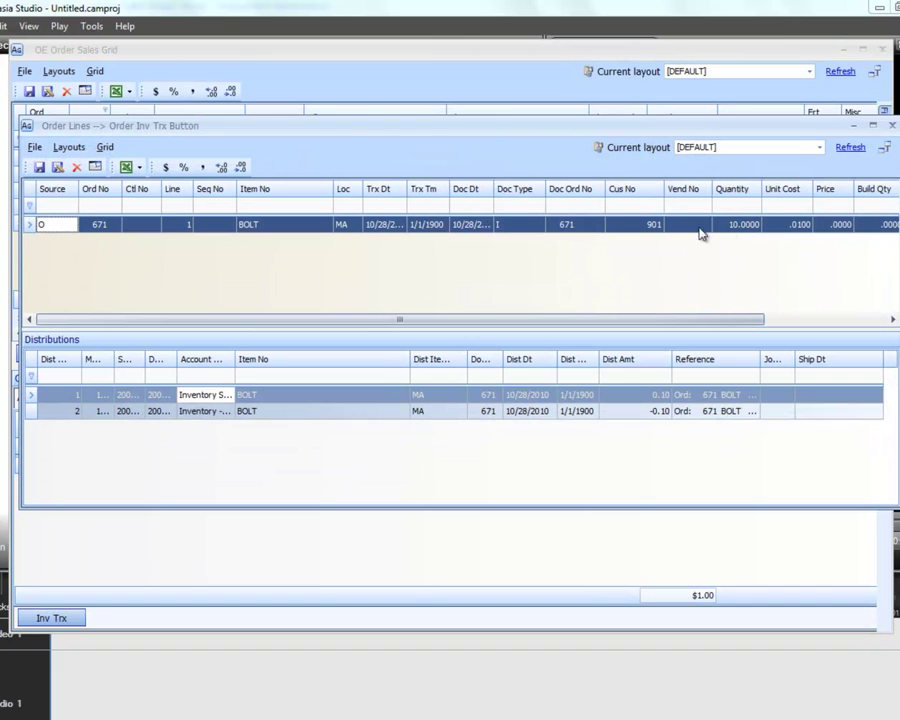
{"action": "left_click", "coordinate": [523, 227]}
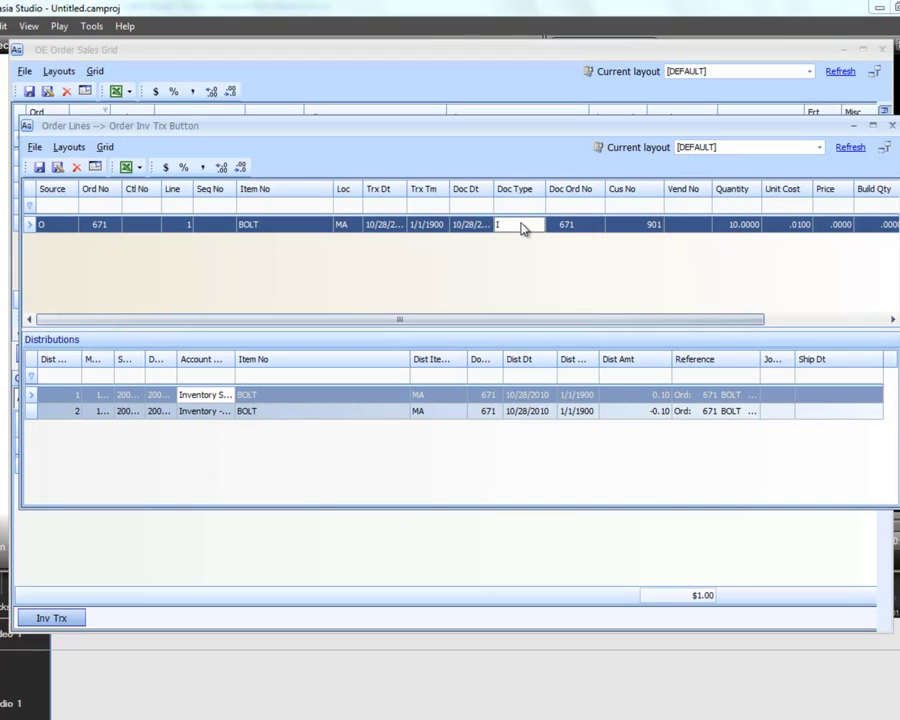
{"action": "key", "text": "Tab"}
{"action": "key", "text": "Tab"}
{"action": "key", "text": "Tab"}
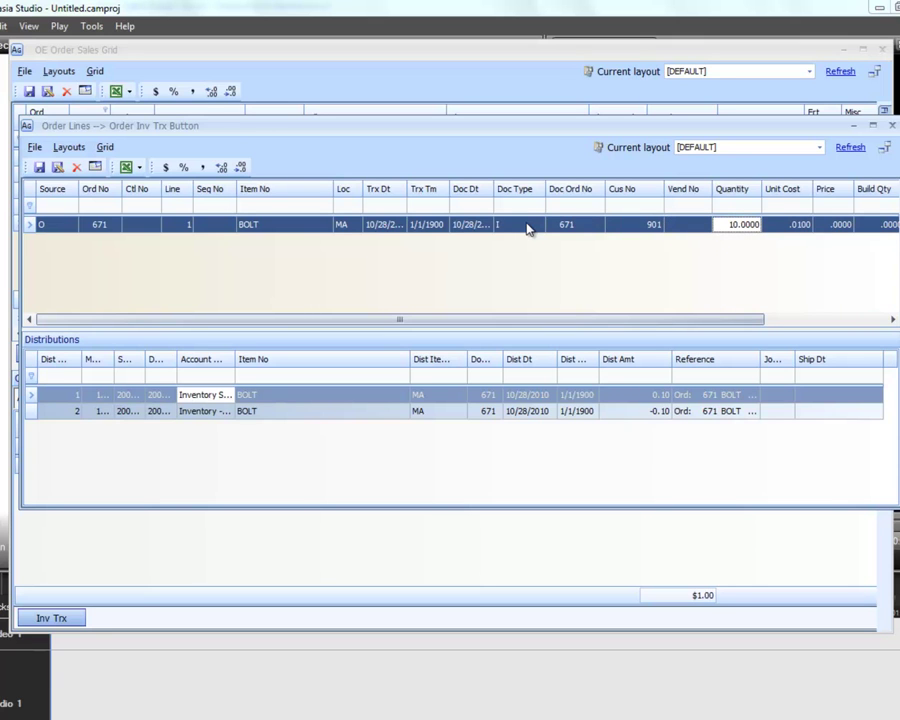
{"action": "left_click", "coordinate": [662, 410]}
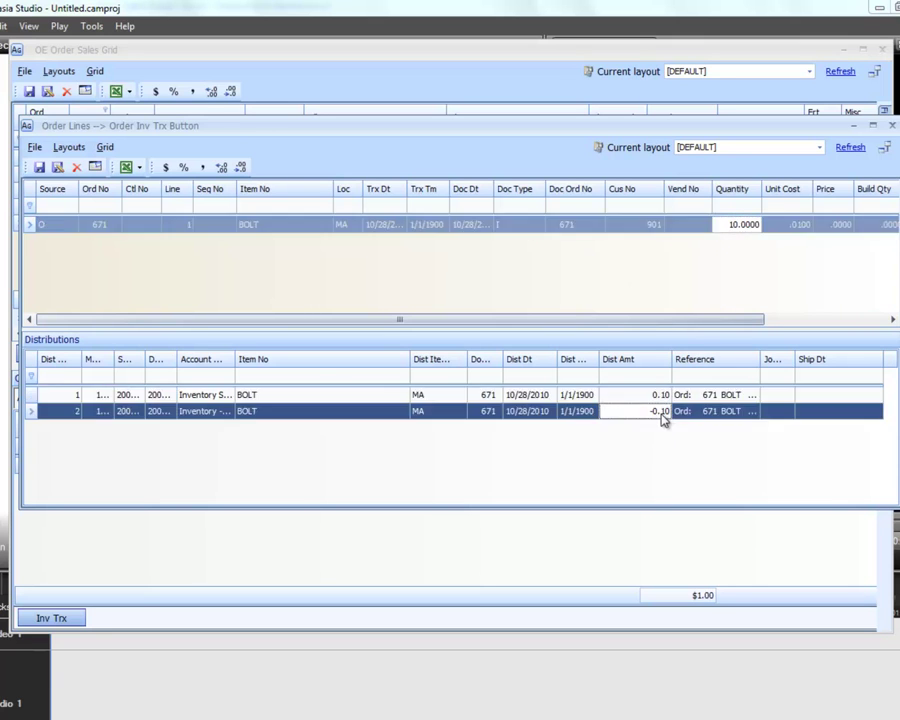
{"action": "key", "text": "Up"}
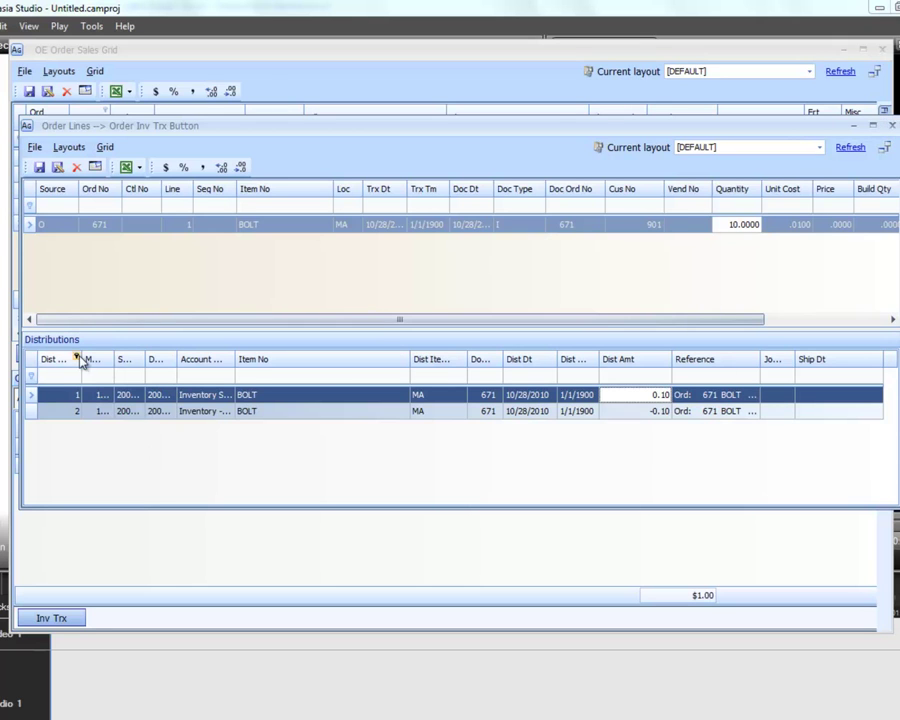
Widen the Distributions columns from Dist Type through Account Desc, save the layout and close the transaction window
{"action": "left_click_drag", "start_coordinate": [85, 358], "coordinate": [242, 360]}
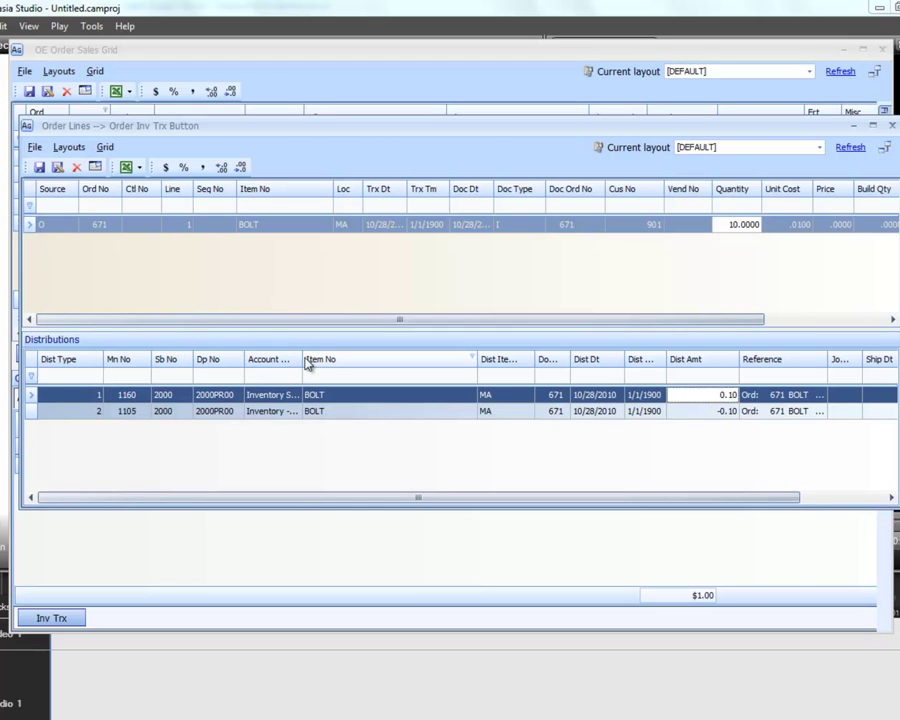
{"action": "left_click_drag", "start_coordinate": [303, 358], "coordinate": [348, 359]}
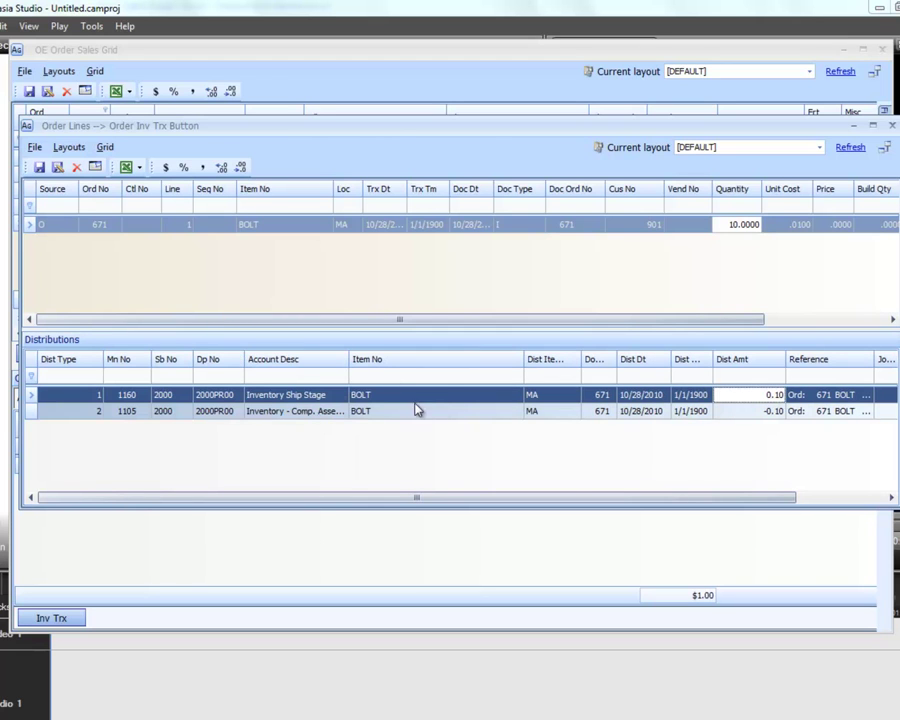
{"action": "left_click", "coordinate": [38, 168]}
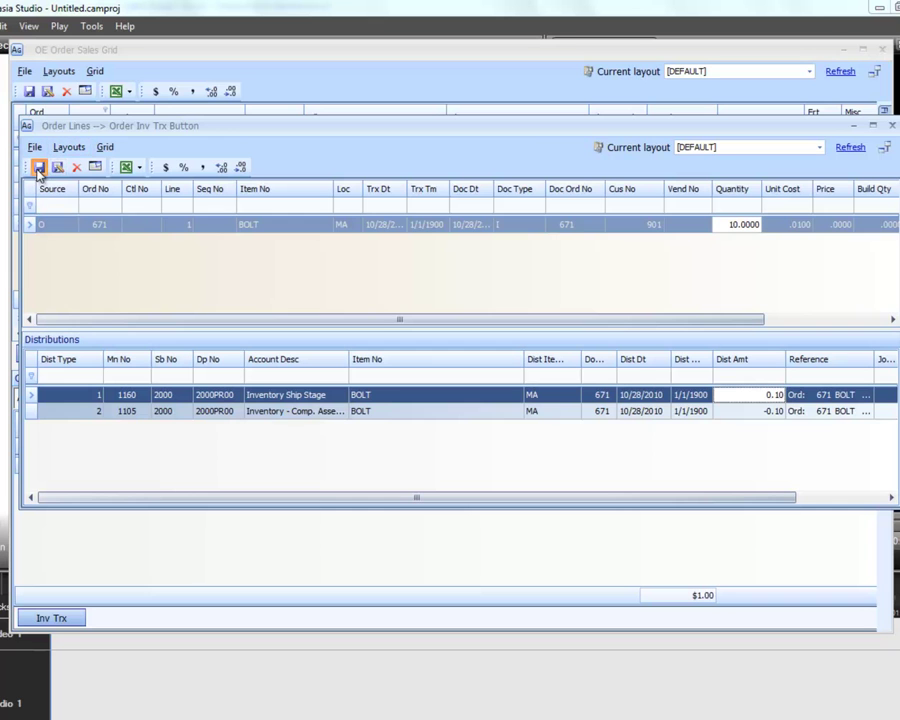
{"action": "left_click", "coordinate": [893, 129]}
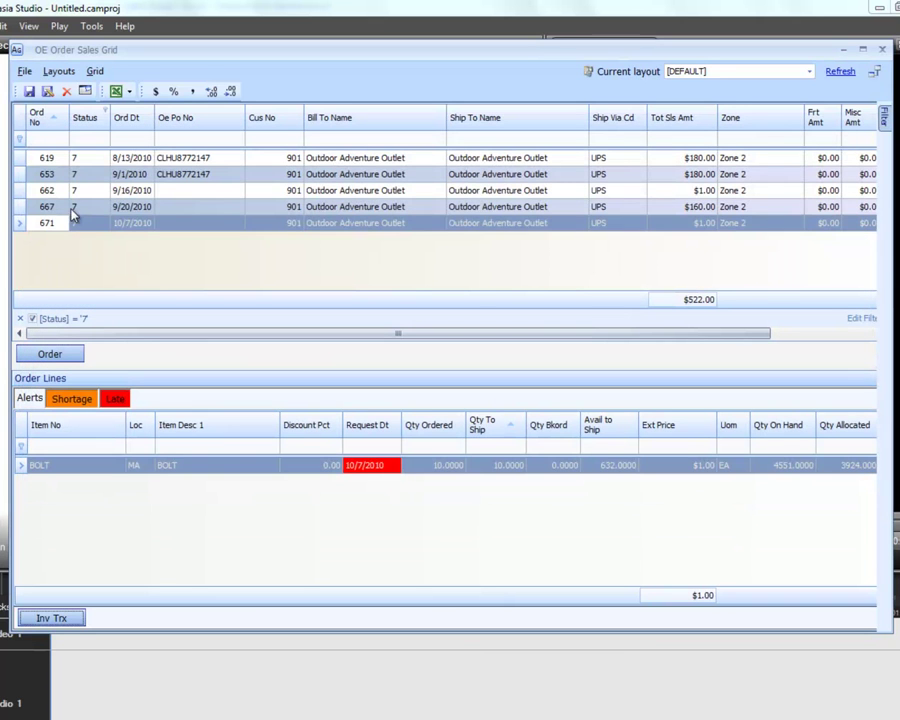
View the lines of the order dated 9/20/2010, and reopen the grid's filter and reapply its existing criteria
{"action": "left_click", "coordinate": [72, 210]}
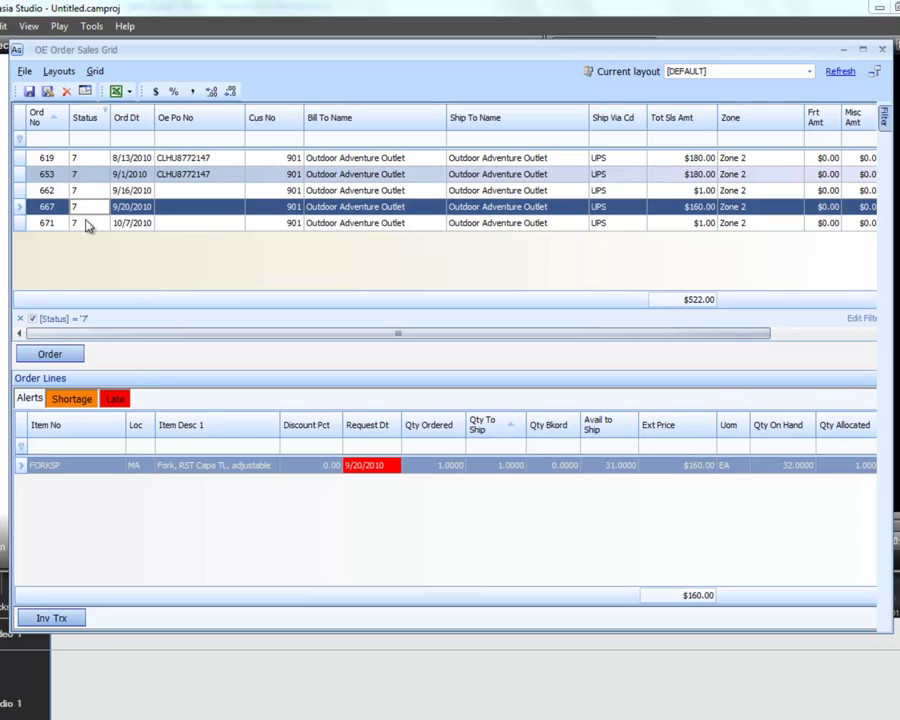
{"action": "left_click", "coordinate": [883, 118]}
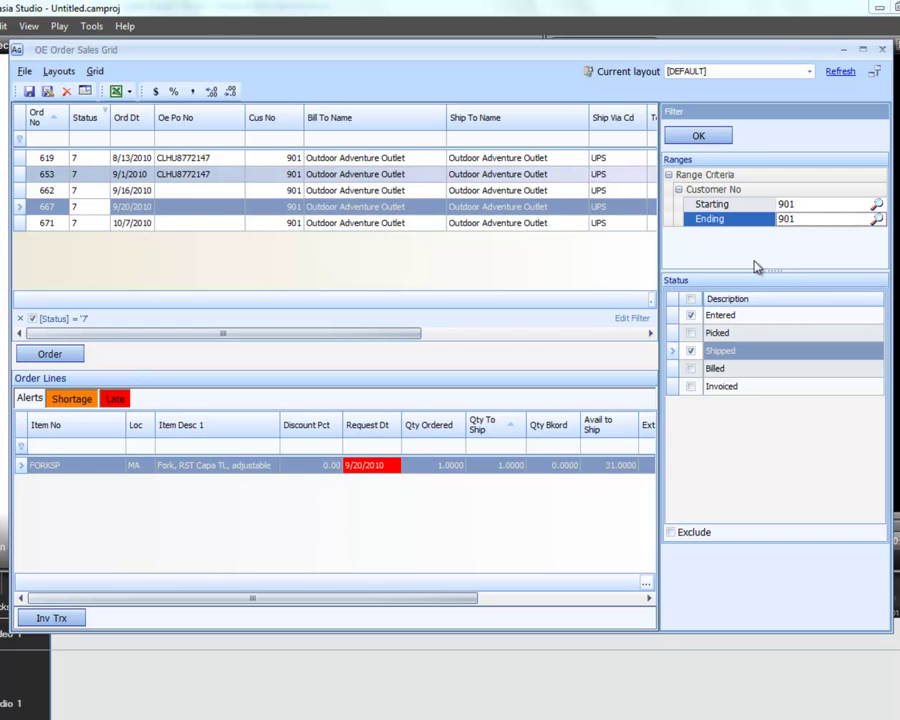
{"action": "left_click", "coordinate": [698, 136]}
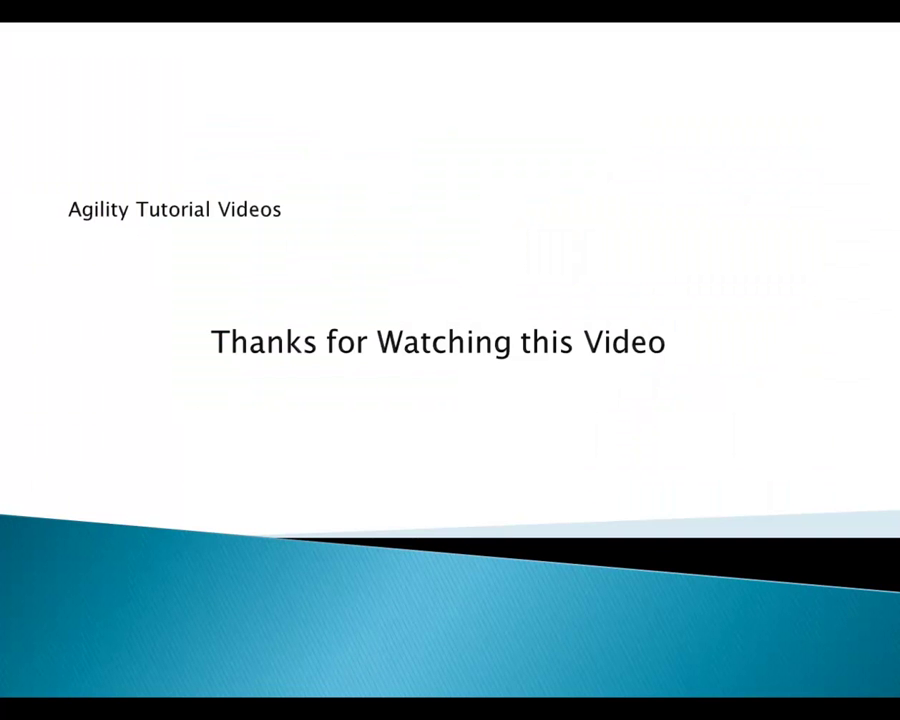